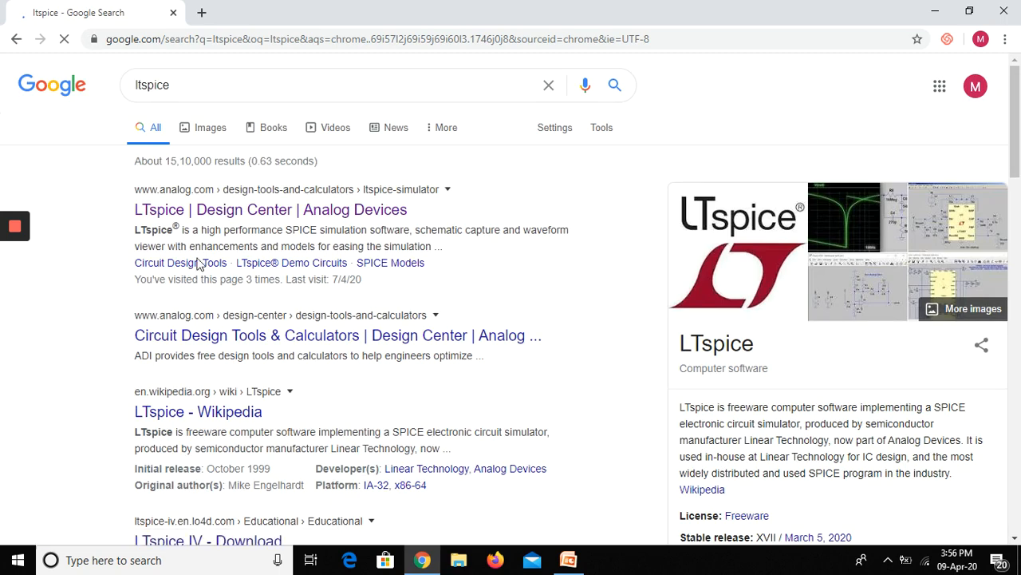
Open the Analog Devices LTspice page and try to download the installer for Windows 7, 8 and 10.
{"action": "left_click", "coordinate": [204, 210]}
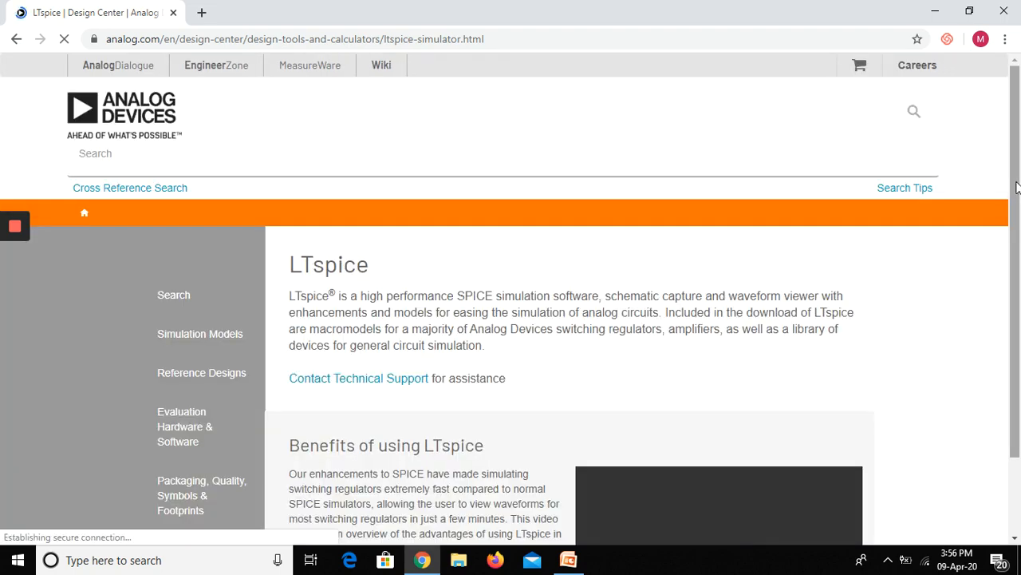
{"action": "scroll", "coordinate": [1019, 288], "scroll_direction": "down", "scroll_amount": 5}
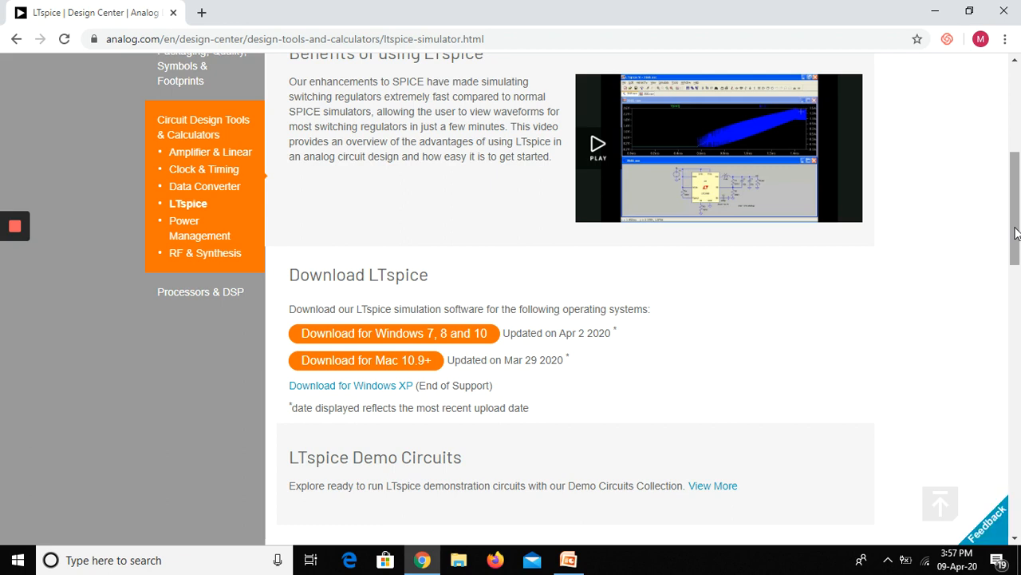
{"action": "left_click", "coordinate": [406, 339]}
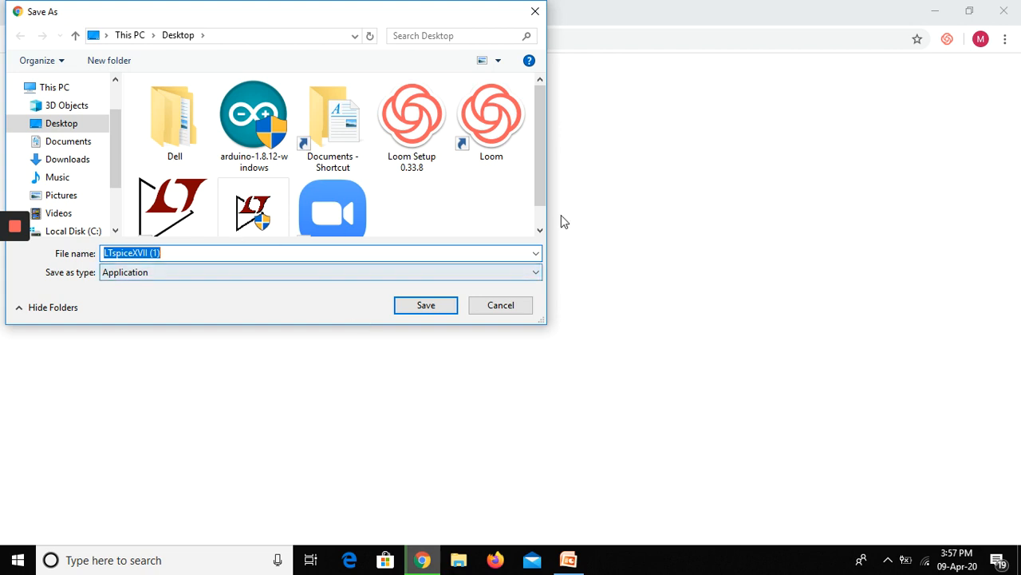
{"action": "scroll", "coordinate": [541, 216], "scroll_direction": "down", "scroll_amount": 1}
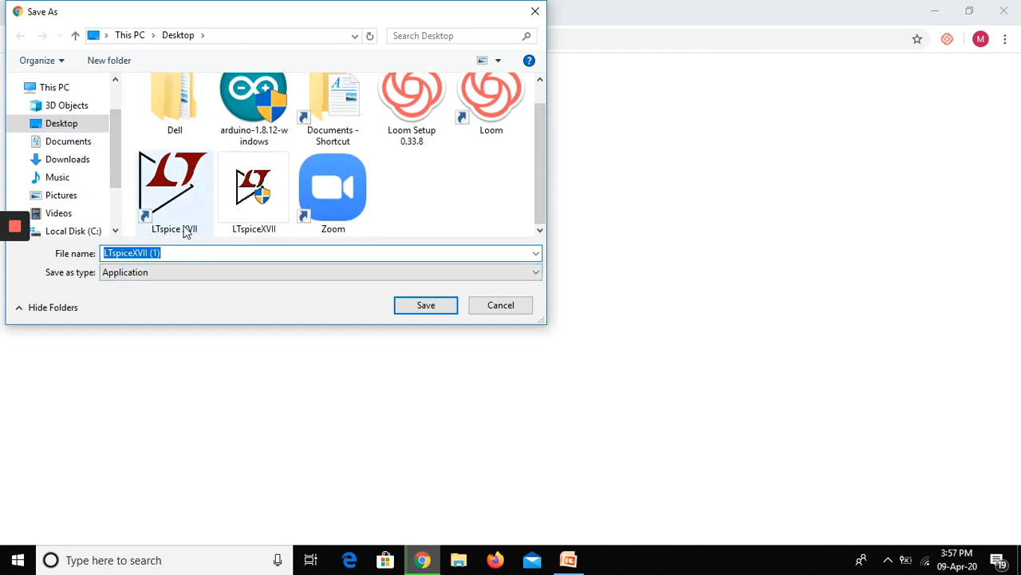
{"action": "left_click", "coordinate": [482, 315]}
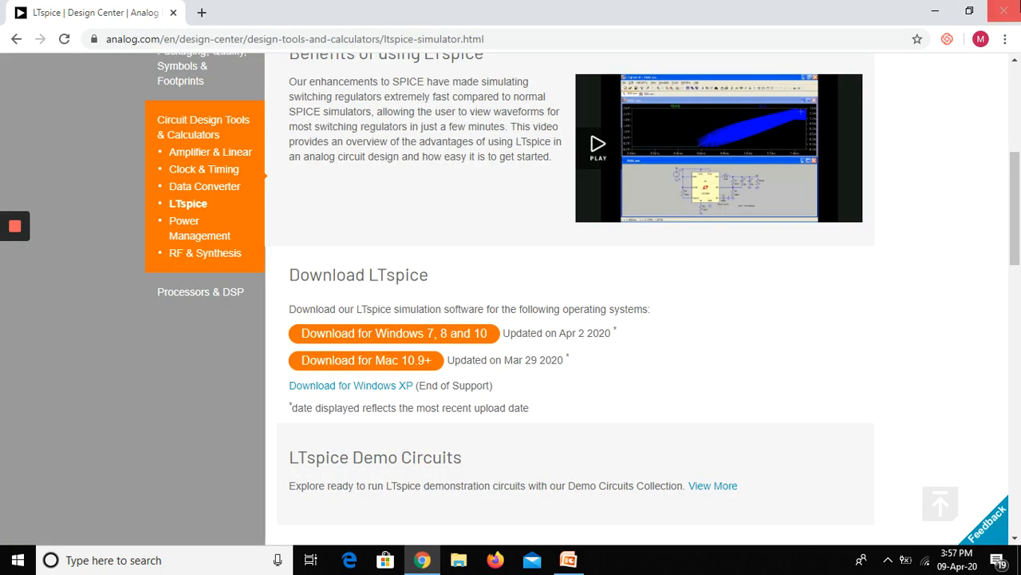
{"action": "left_click", "coordinate": [1007, 10]}
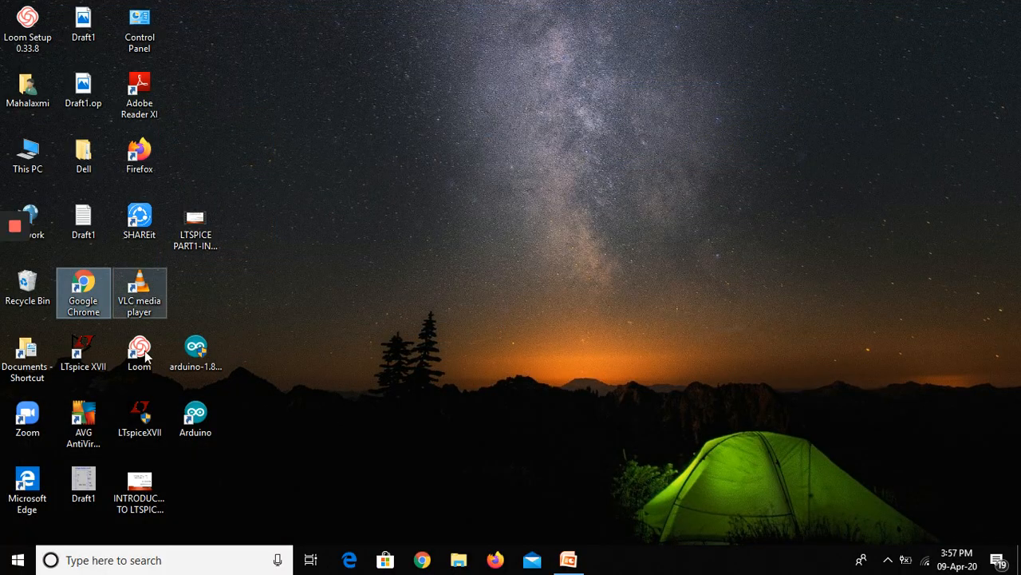
Launch LTspice XVII from the desktop and create a new schematic.
{"action": "left_click", "coordinate": [83, 362]}
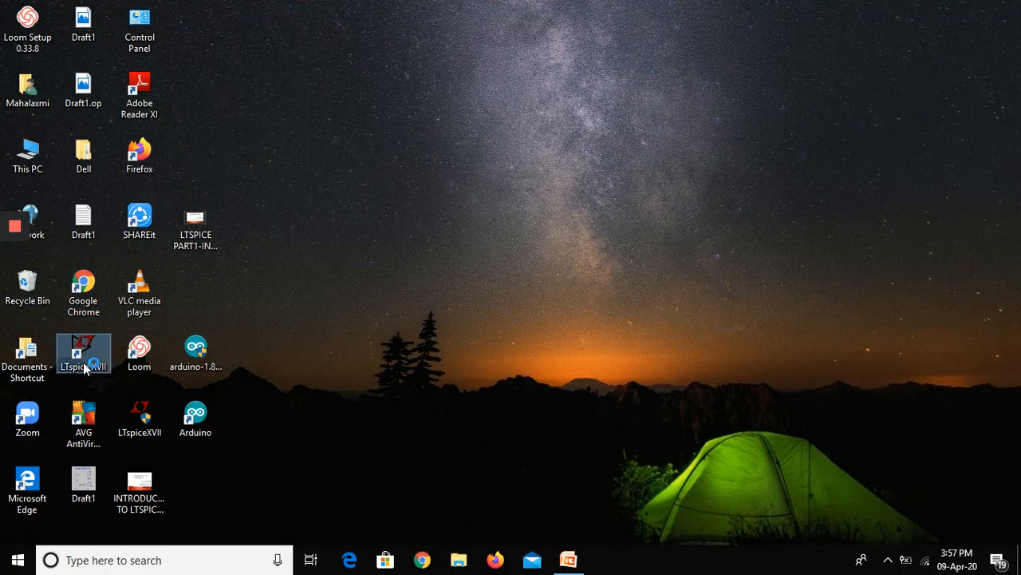
{"action": "double_click", "coordinate": [83, 363]}
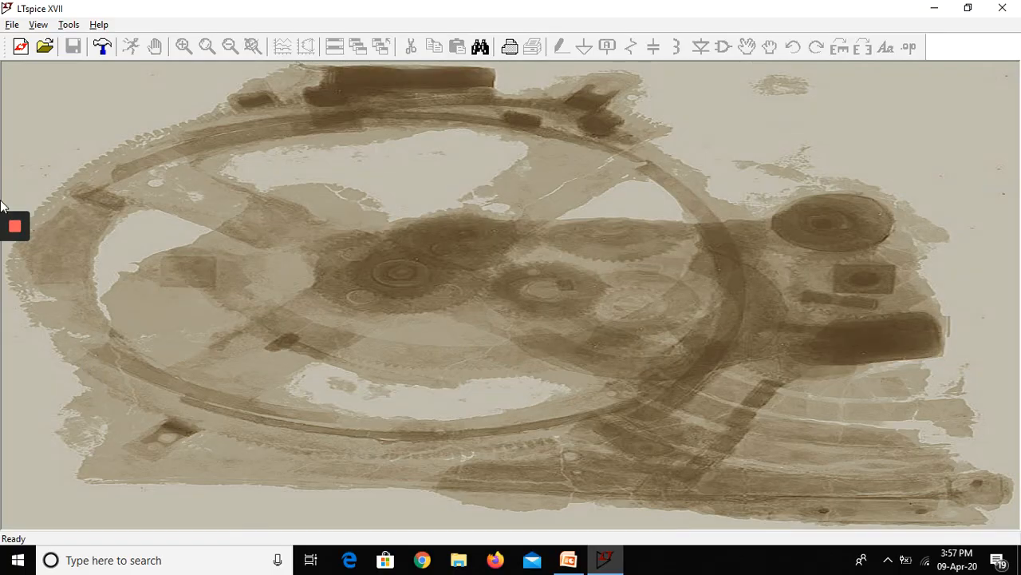
{"action": "left_click", "coordinate": [12, 24]}
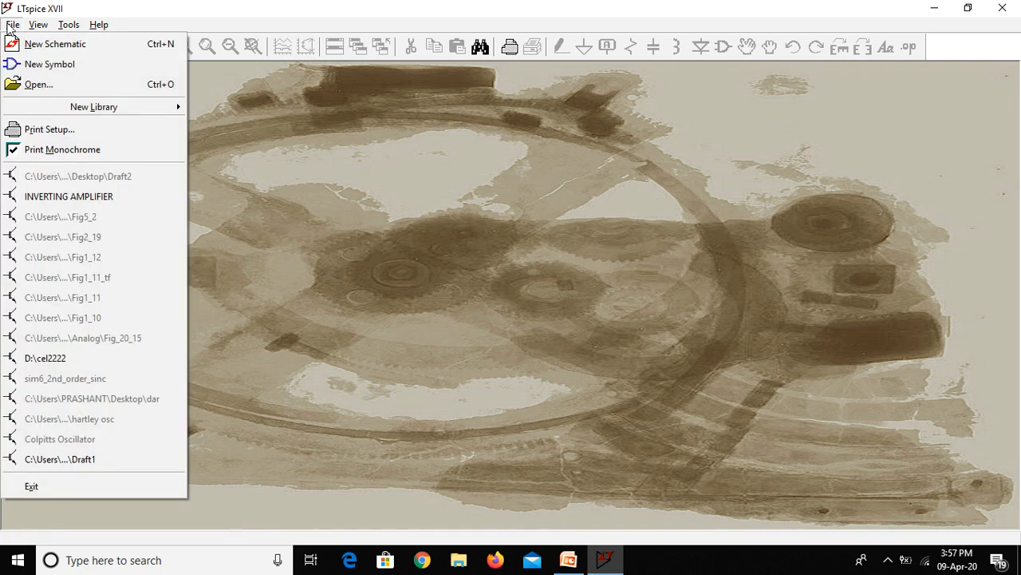
{"action": "left_click", "coordinate": [13, 44]}
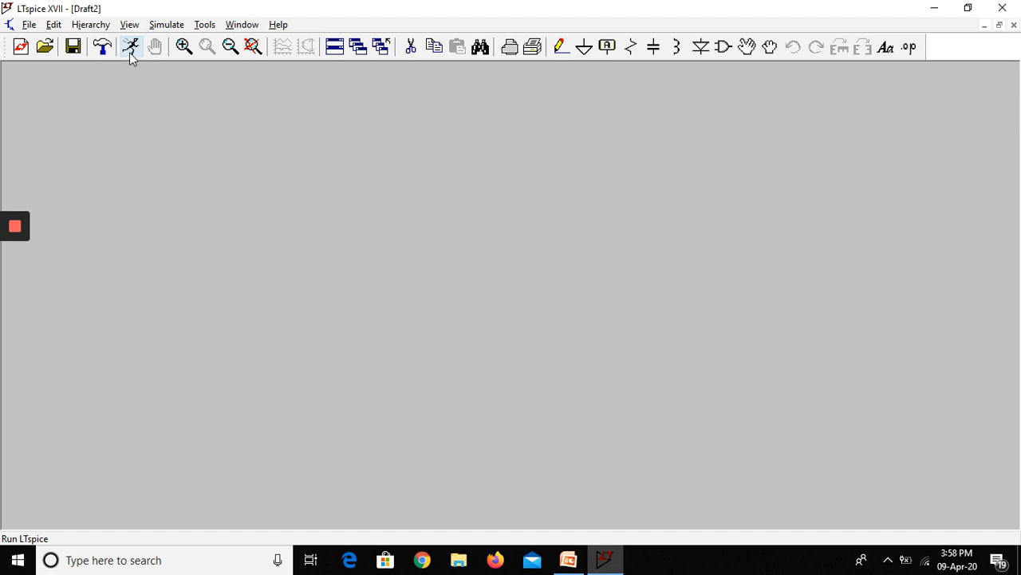
Place a trial resistor on the empty schematic and delete it again.
{"action": "left_click", "coordinate": [183, 46]}
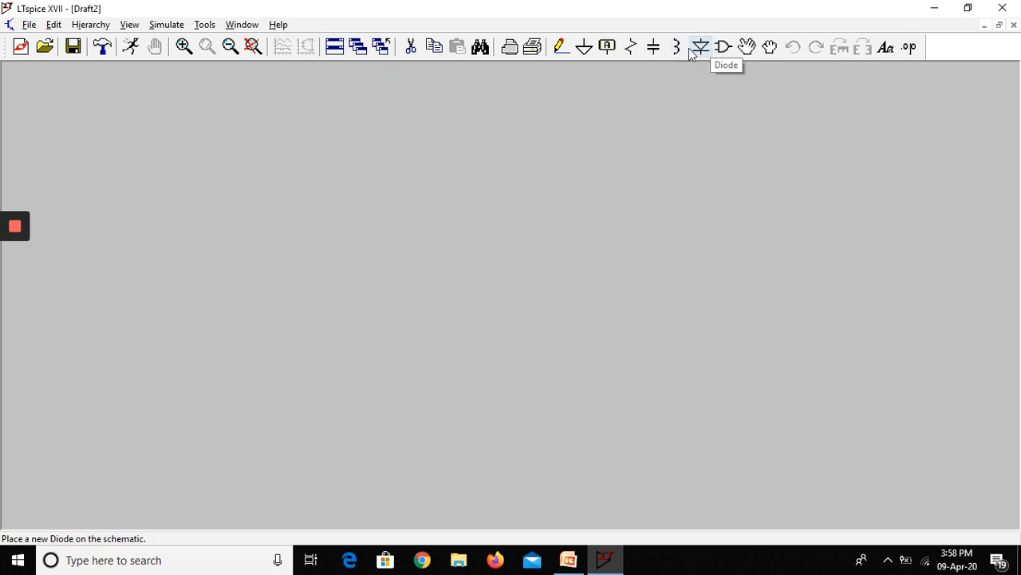
{"action": "left_click", "coordinate": [630, 47]}
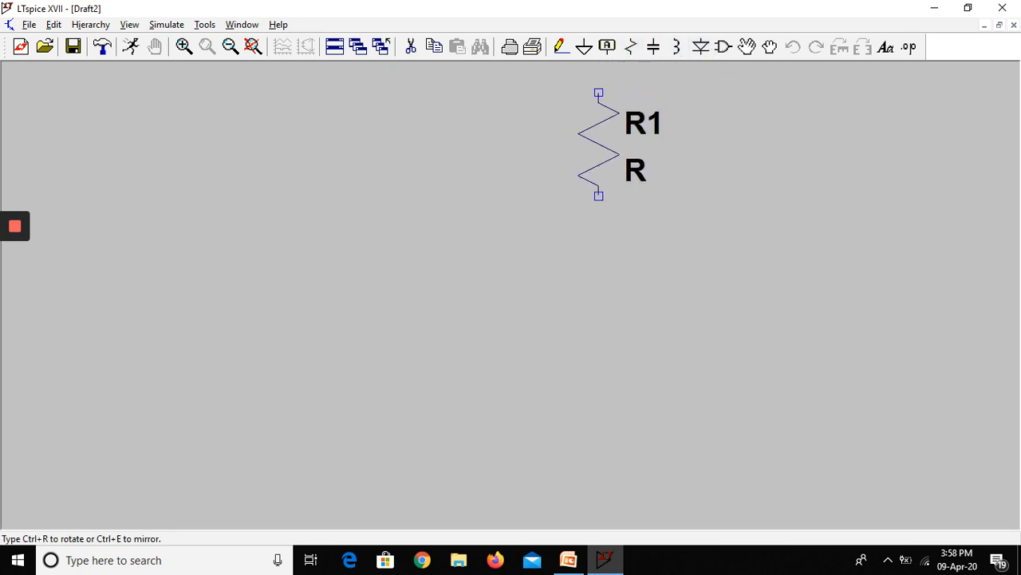
{"action": "left_click", "coordinate": [371, 223]}
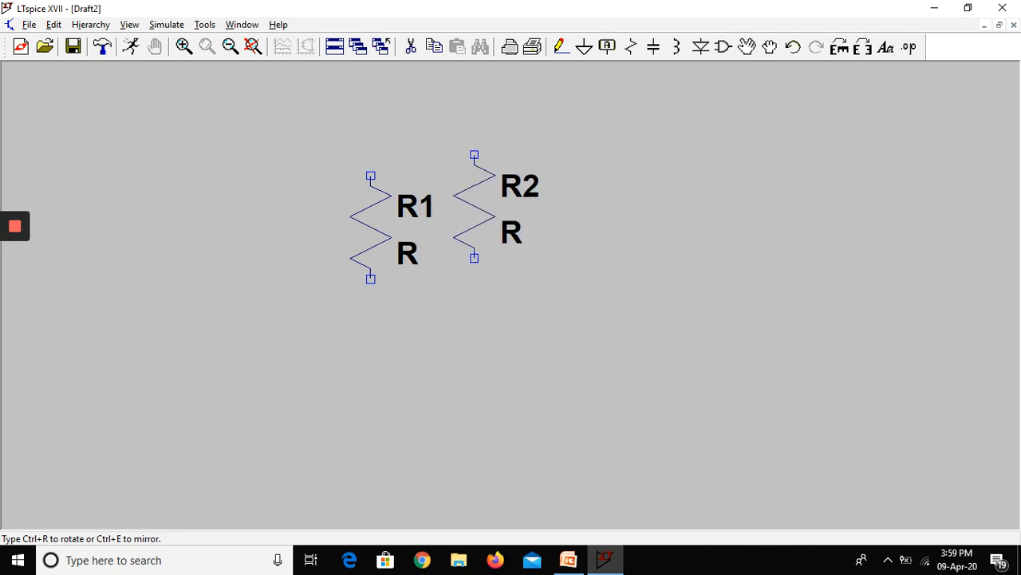
{"action": "right_click", "coordinate": [475, 197]}
{"action": "left_click", "coordinate": [411, 48]}
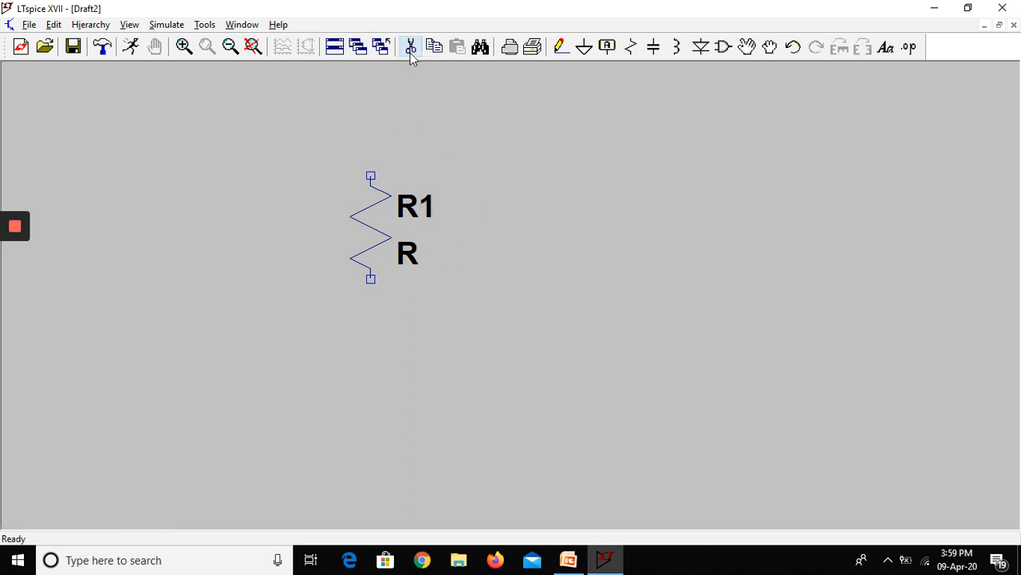
{"action": "left_click", "coordinate": [380, 206]}
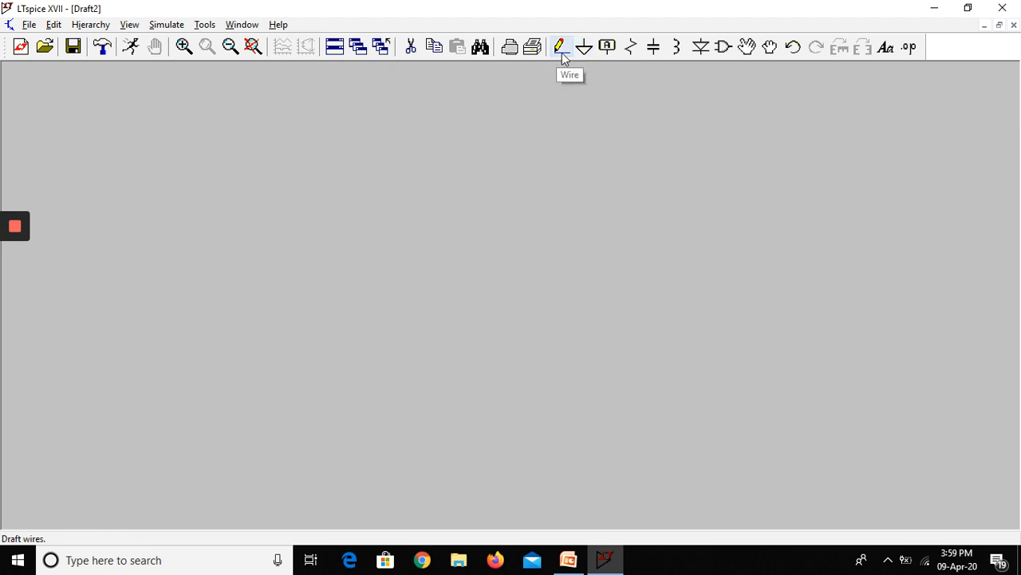
Place two vertical resistors, R1 and R2, side by side at the same height on the schematic.
{"action": "left_click", "coordinate": [631, 47]}
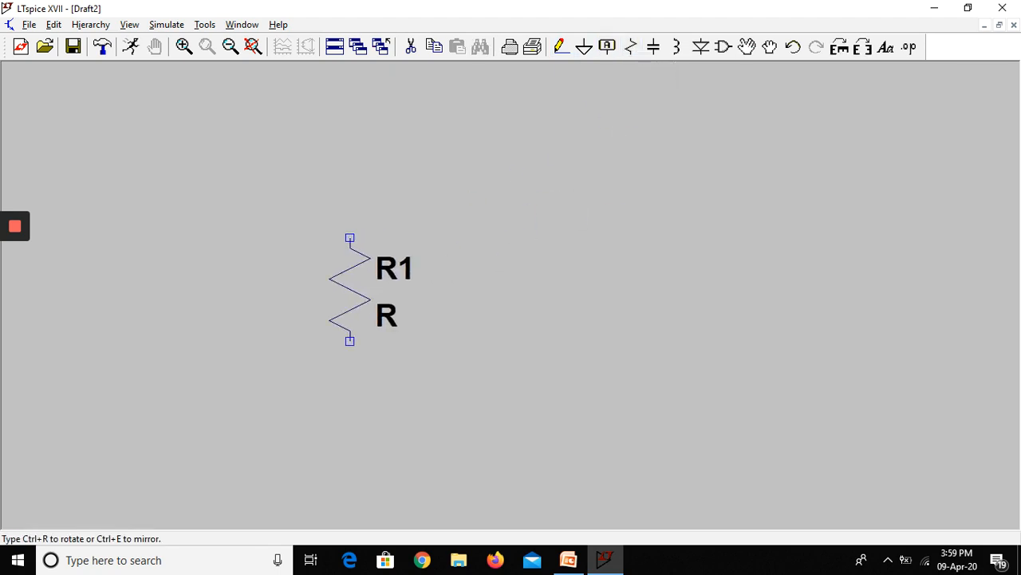
{"action": "left_click", "coordinate": [350, 237]}
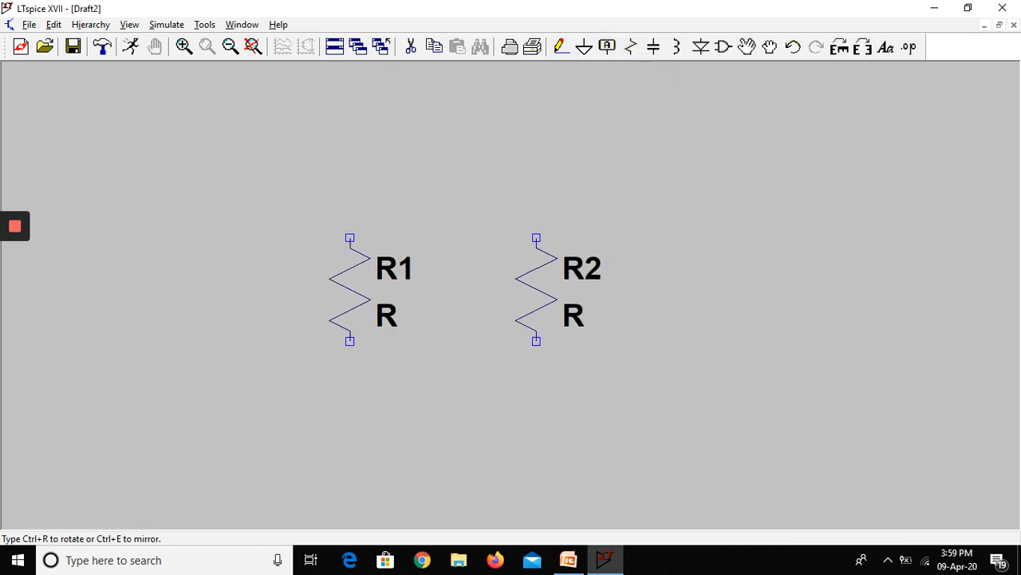
{"action": "left_click", "coordinate": [537, 237]}
{"action": "key", "text": "Escape"}
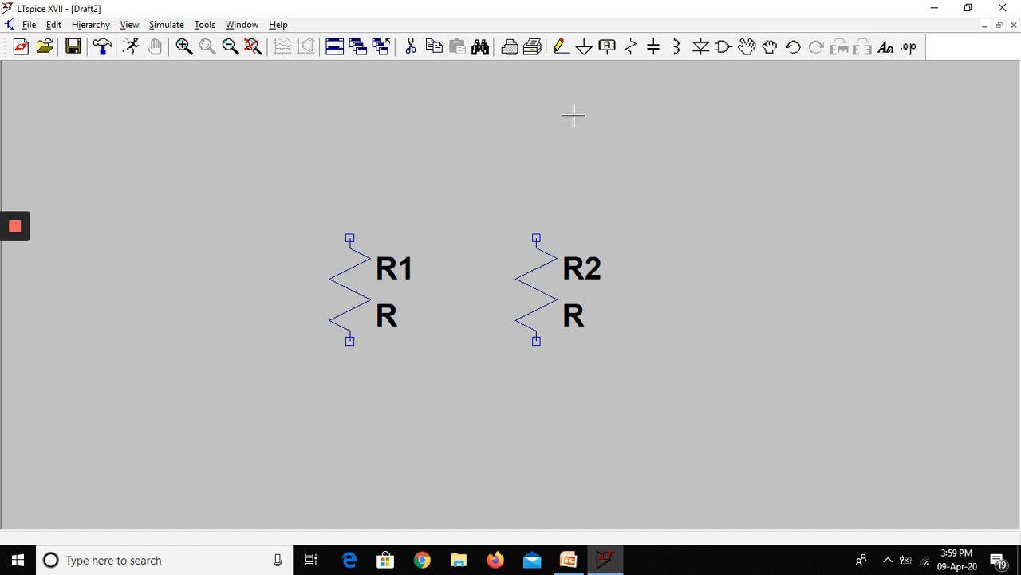
Draw a wire connecting the upper terminals of resistors R1 and R2.
{"action": "left_click", "coordinate": [561, 54]}
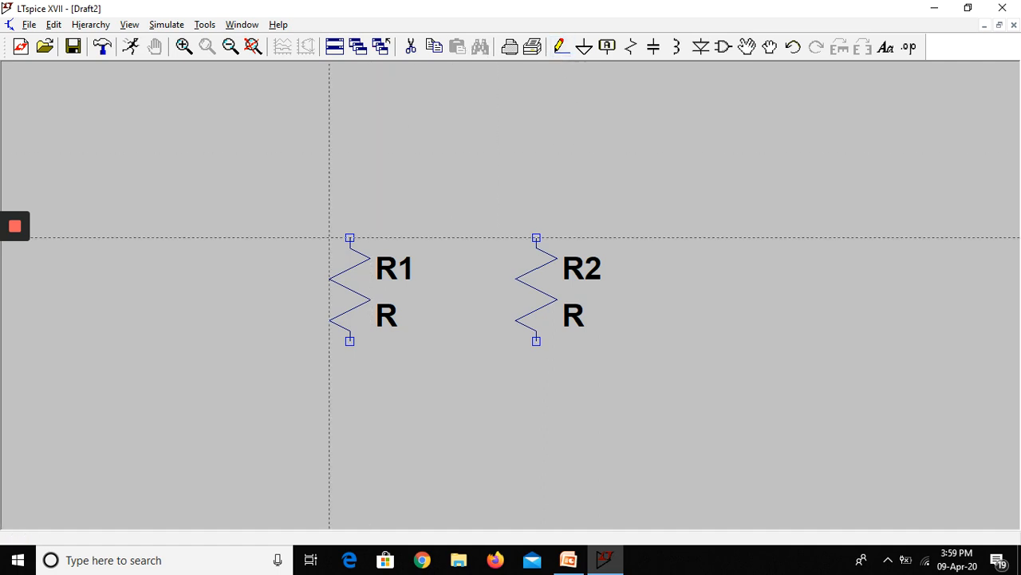
{"action": "left_click", "coordinate": [349, 237]}
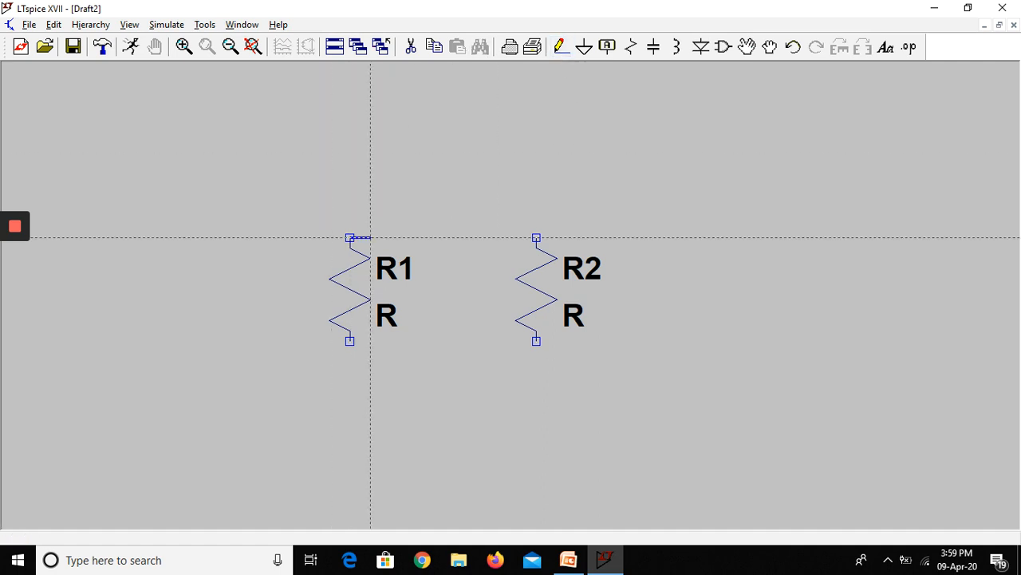
{"action": "left_click", "coordinate": [536, 237]}
{"action": "key", "text": "Escape"}
{"action": "key", "text": "Escape"}
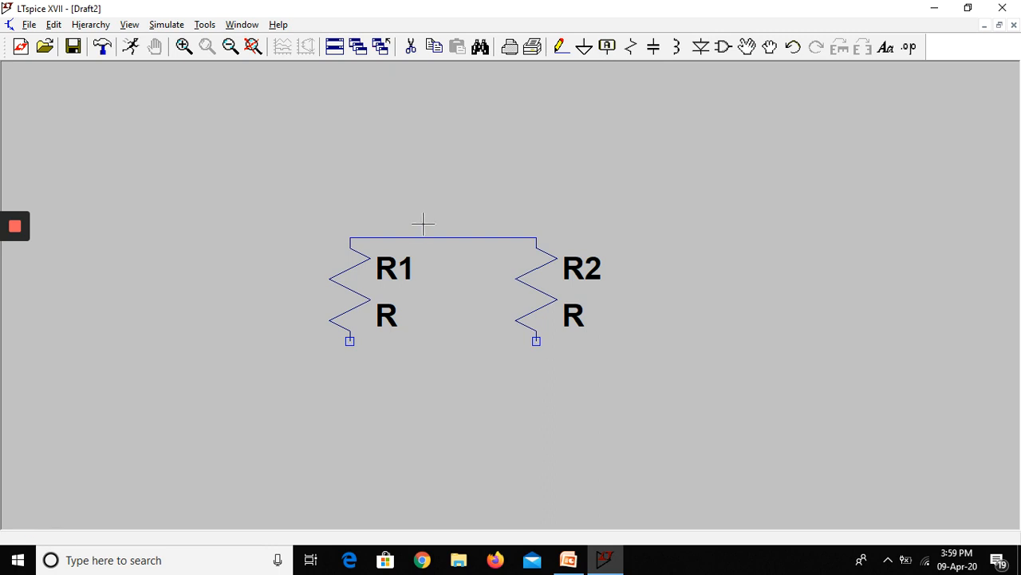
Attach a net label named "out" to the middle of the wire between R1 and R2.
{"action": "left_click", "coordinate": [608, 48]}
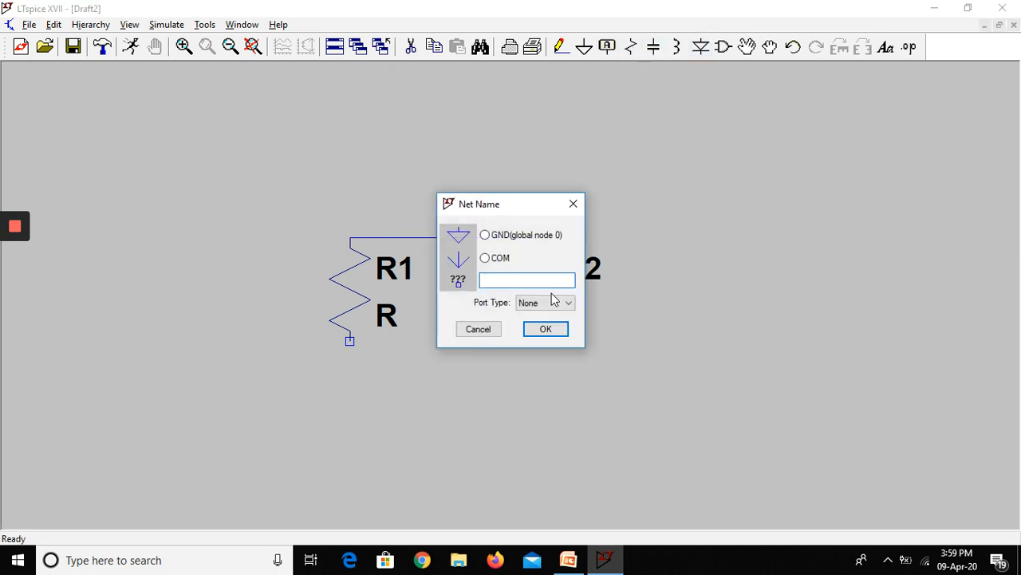
{"action": "type", "text": "out"}
{"action": "left_click", "coordinate": [549, 330]}
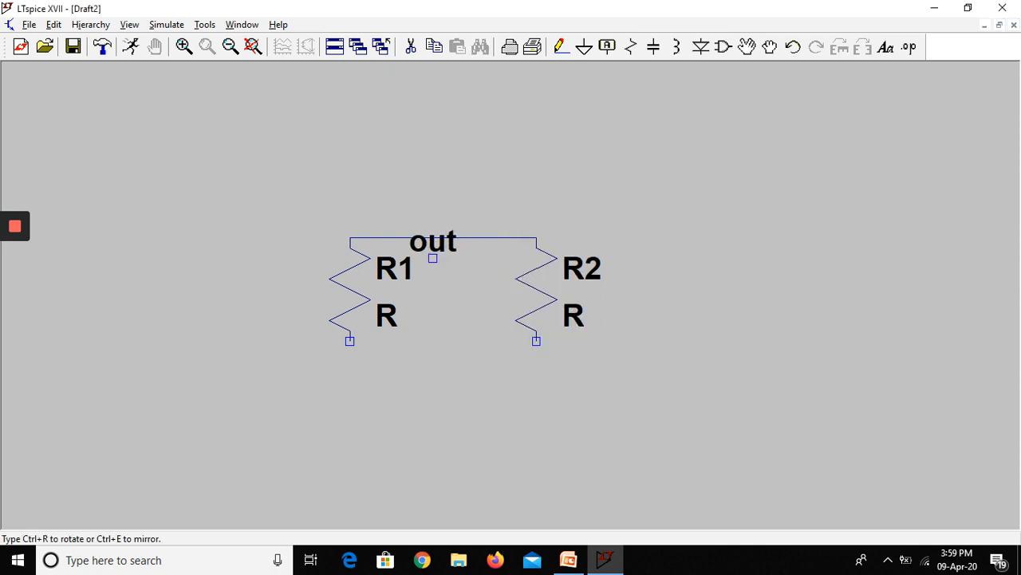
{"action": "left_click", "coordinate": [432, 237]}
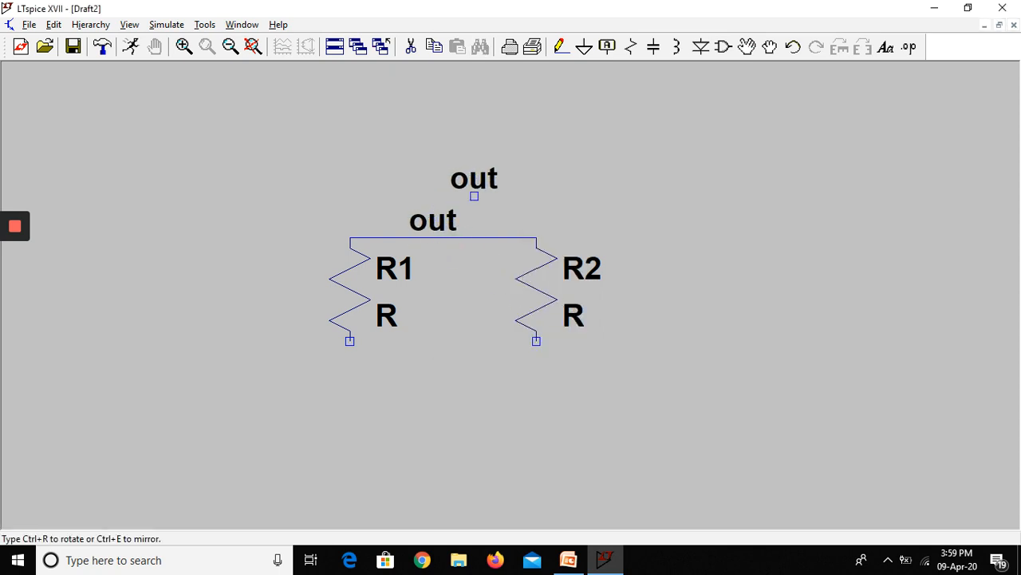
{"action": "key", "text": "Escape"}
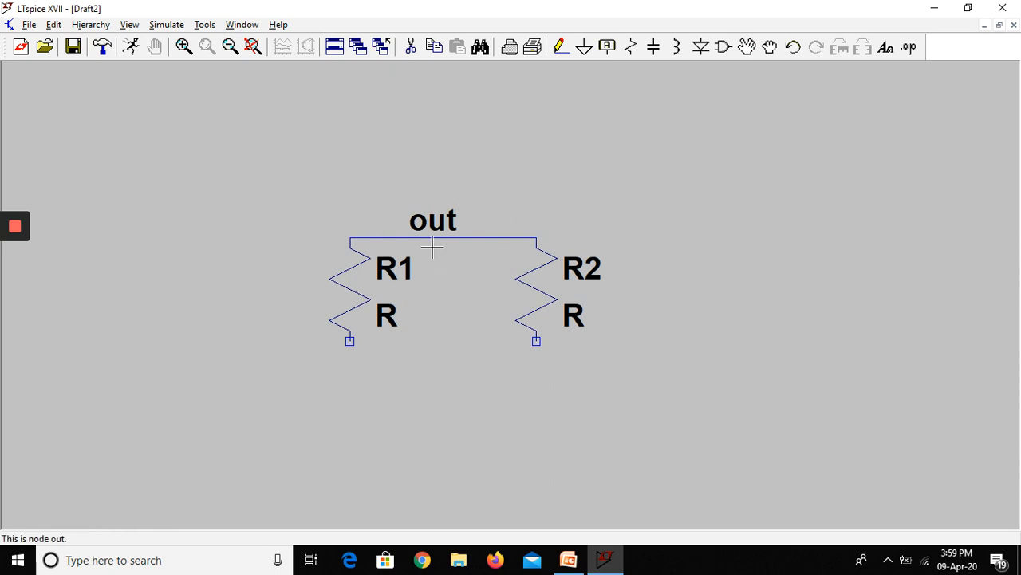
Look through the component symbol library without choosing a part.
{"action": "left_click", "coordinate": [723, 47]}
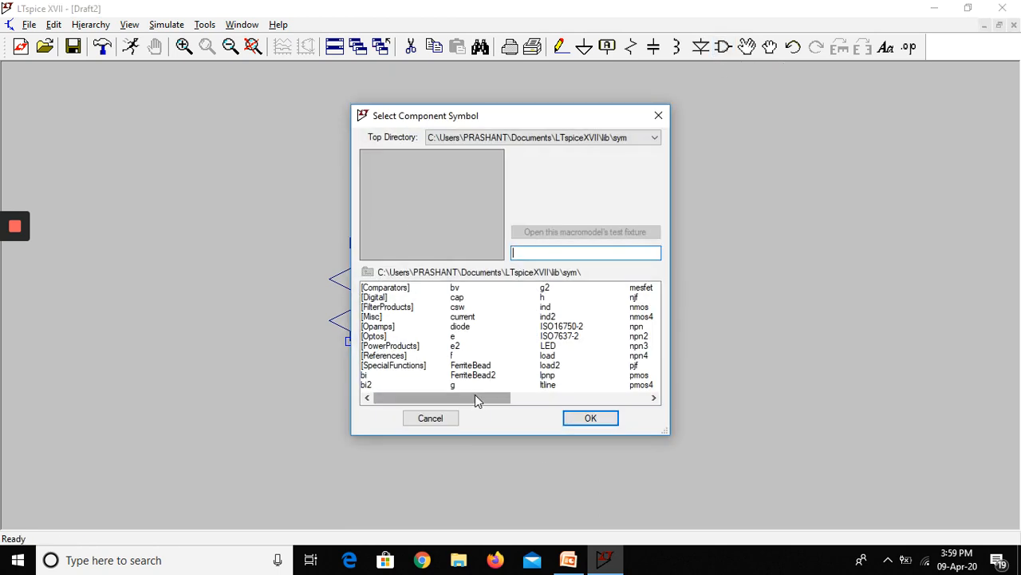
{"action": "left_click_drag", "start_coordinate": [475, 394], "coordinate": [471, 415]}
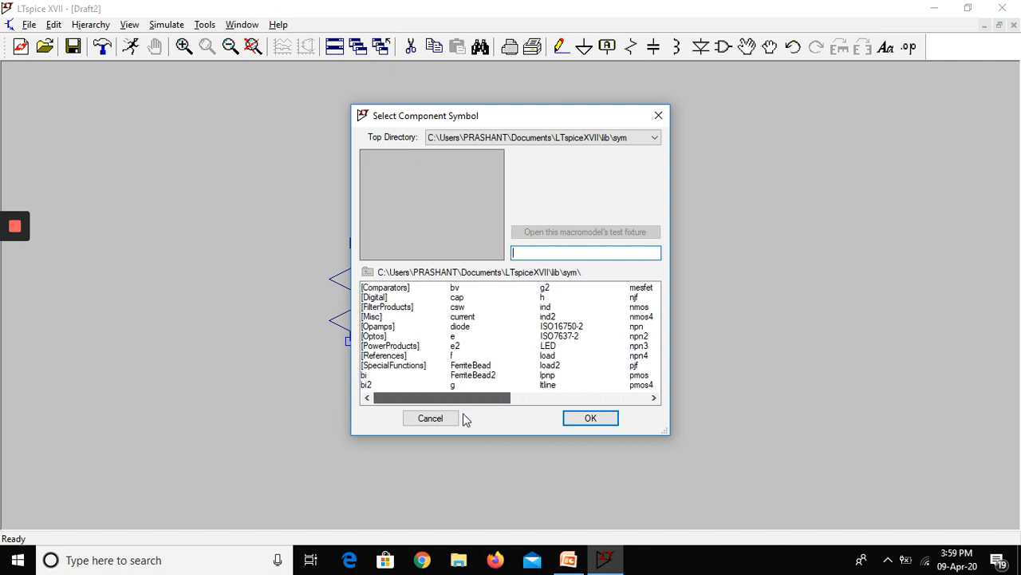
{"action": "left_click", "coordinate": [650, 116]}
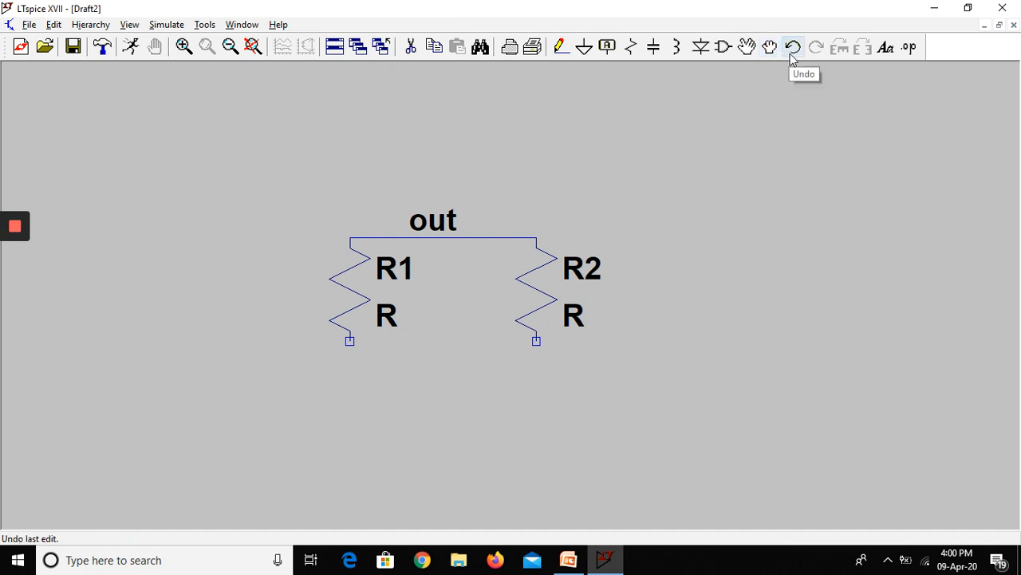
Add the comment text "voltage" above the out label and open the editor for a new SPICE directive.
{"action": "left_click", "coordinate": [887, 48]}
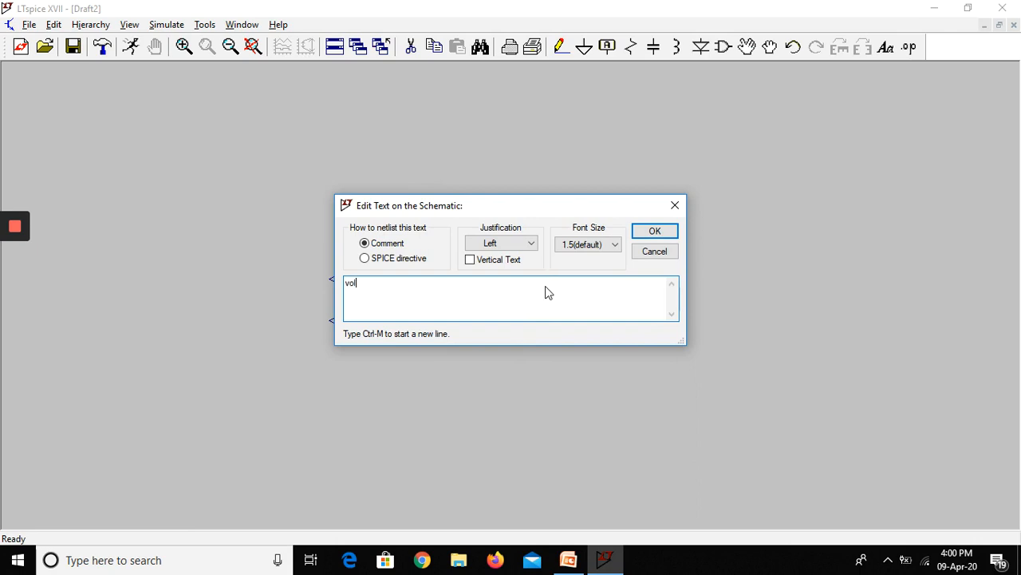
{"action": "type", "text": "voltage"}
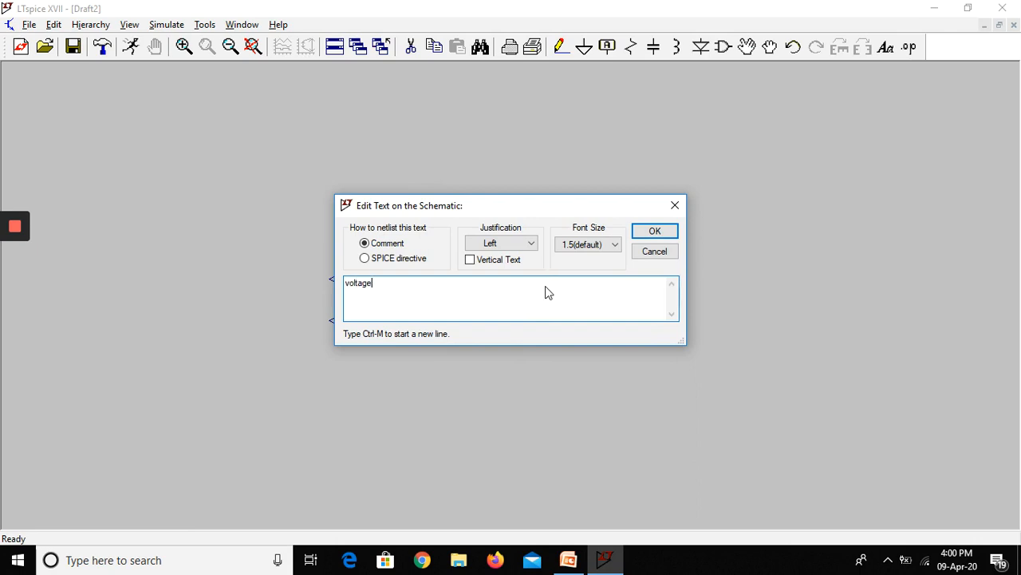
{"action": "left_click", "coordinate": [652, 233]}
{"action": "left_click", "coordinate": [375, 164]}
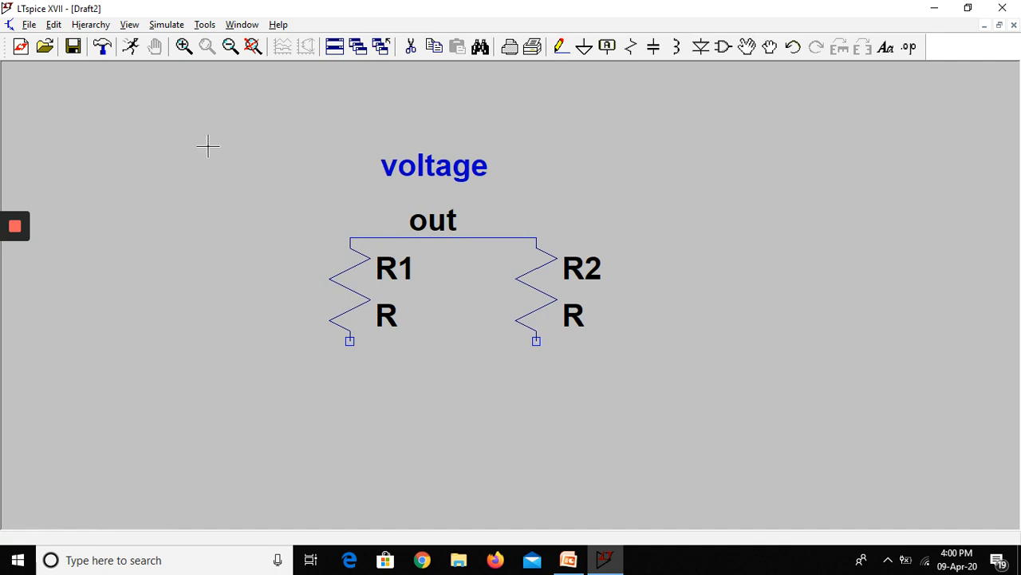
{"action": "left_click", "coordinate": [910, 50]}
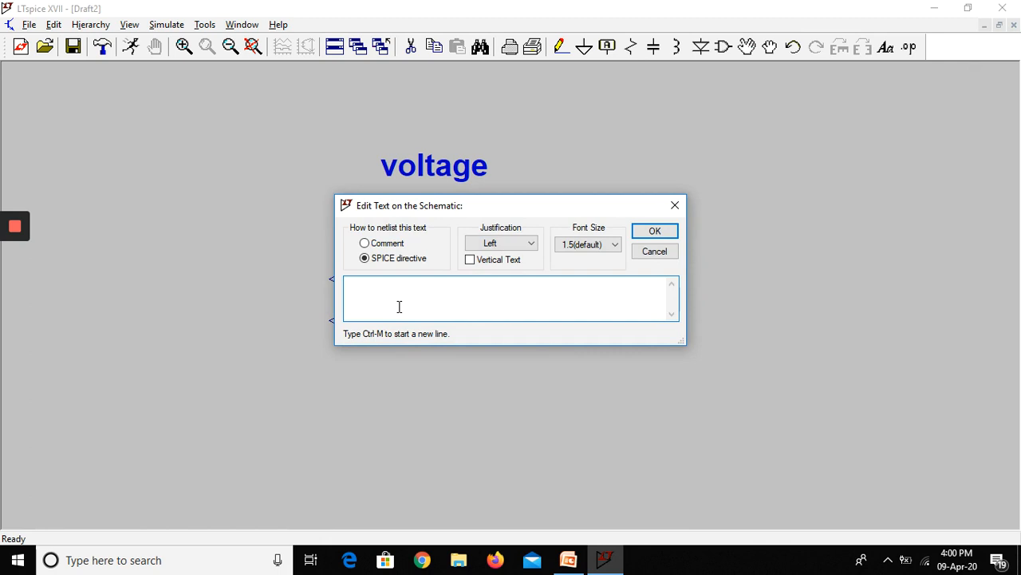
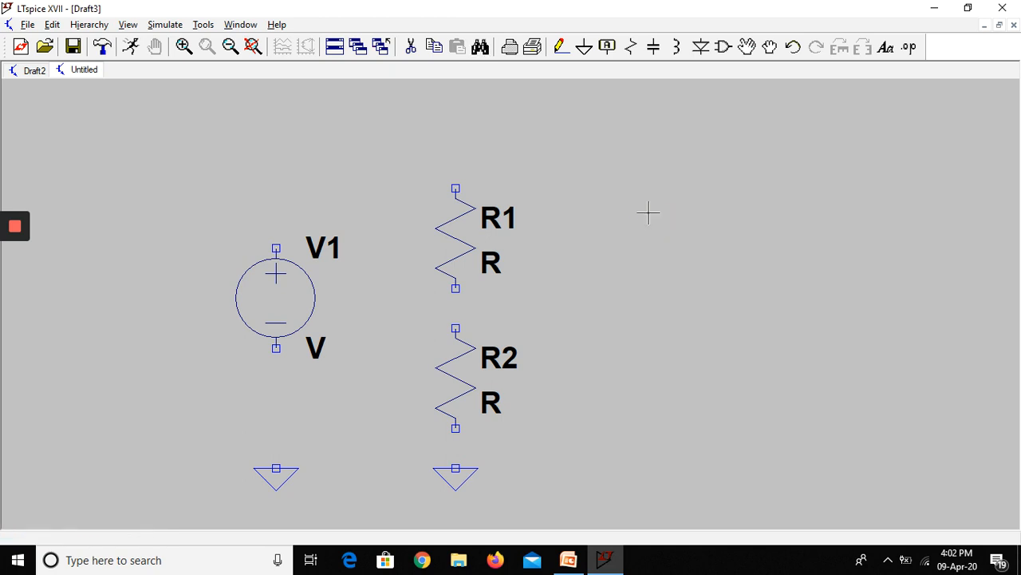
Wire the upper terminal of R1 to the positive terminal of V1, and the negative terminal of V1 to its ground.
{"action": "left_click", "coordinate": [563, 49]}
{"action": "left_click", "coordinate": [456, 189]}
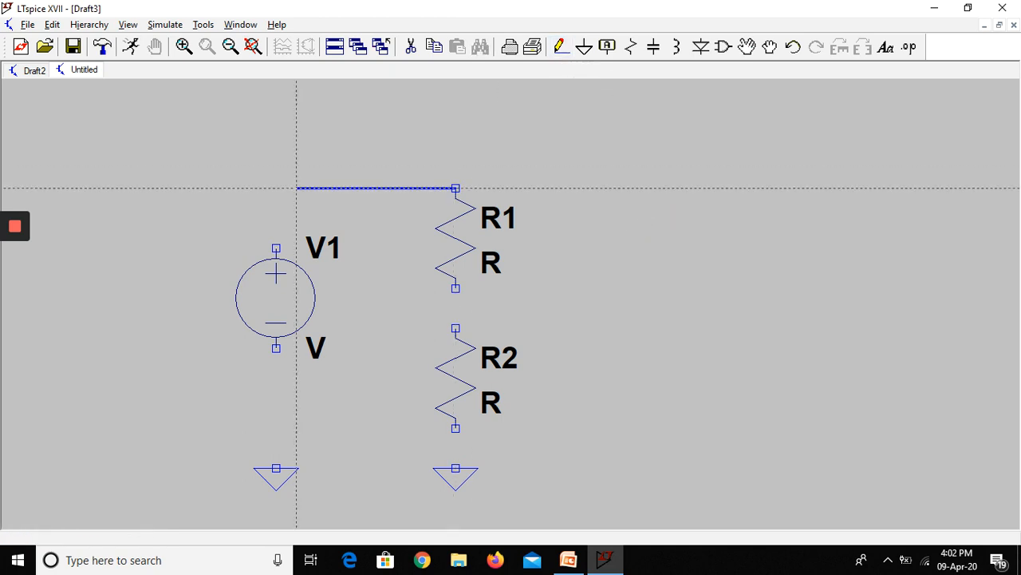
{"action": "left_click", "coordinate": [276, 248]}
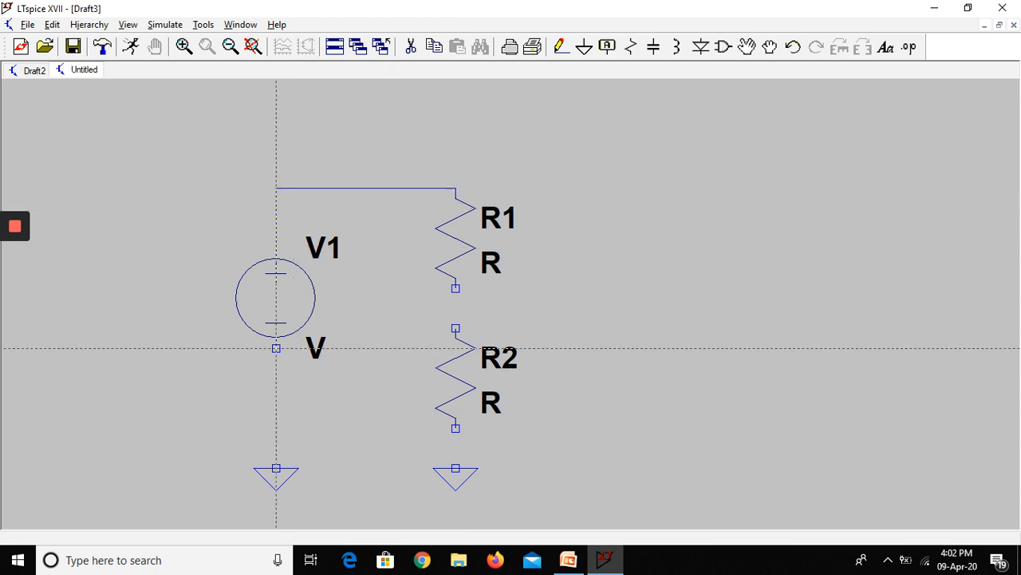
{"action": "left_click", "coordinate": [277, 347]}
{"action": "left_click", "coordinate": [276, 468]}
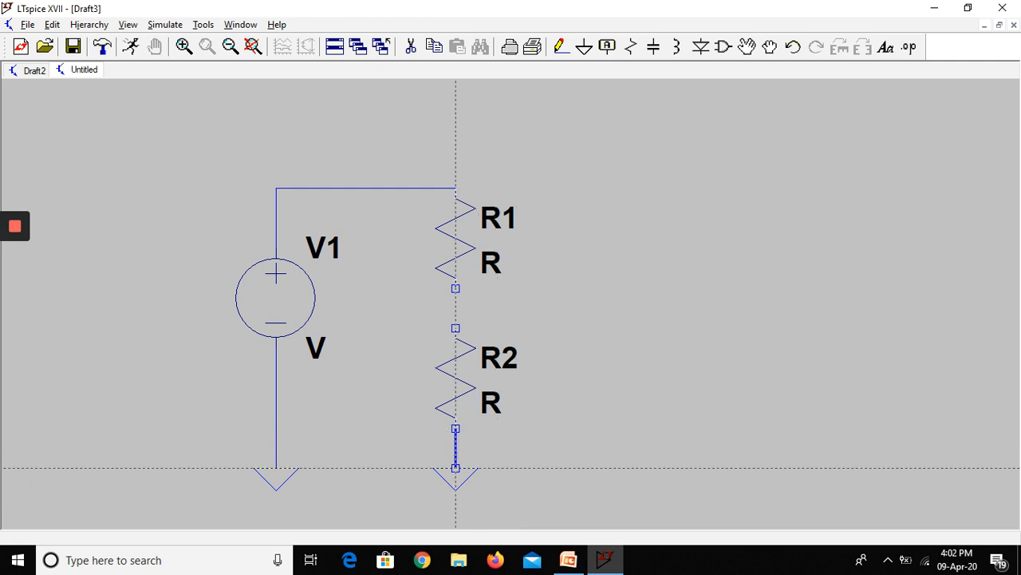
Wire the lower terminal of R2 to its ground and connect R1 to R2 in series.
{"action": "left_click", "coordinate": [456, 467]}
{"action": "key", "text": "Escape"}
{"action": "left_click", "coordinate": [455, 339]}
{"action": "key", "text": "Escape"}
{"action": "key", "text": "Escape"}
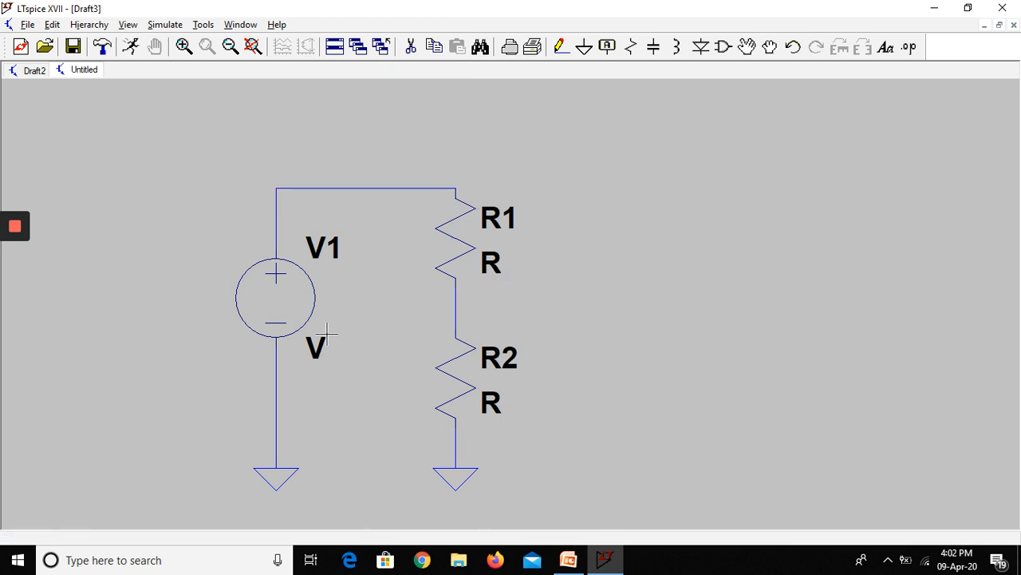
Set the value of resistor R1 to 5K and of resistor R2 to 10K.
{"action": "right_click", "coordinate": [492, 266]}
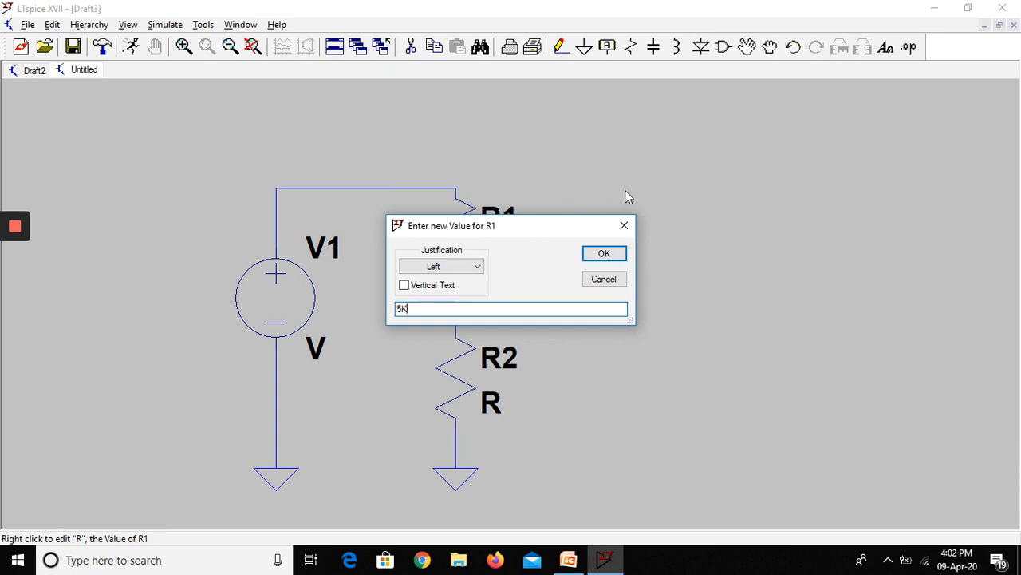
{"action": "left_click", "coordinate": [608, 250]}
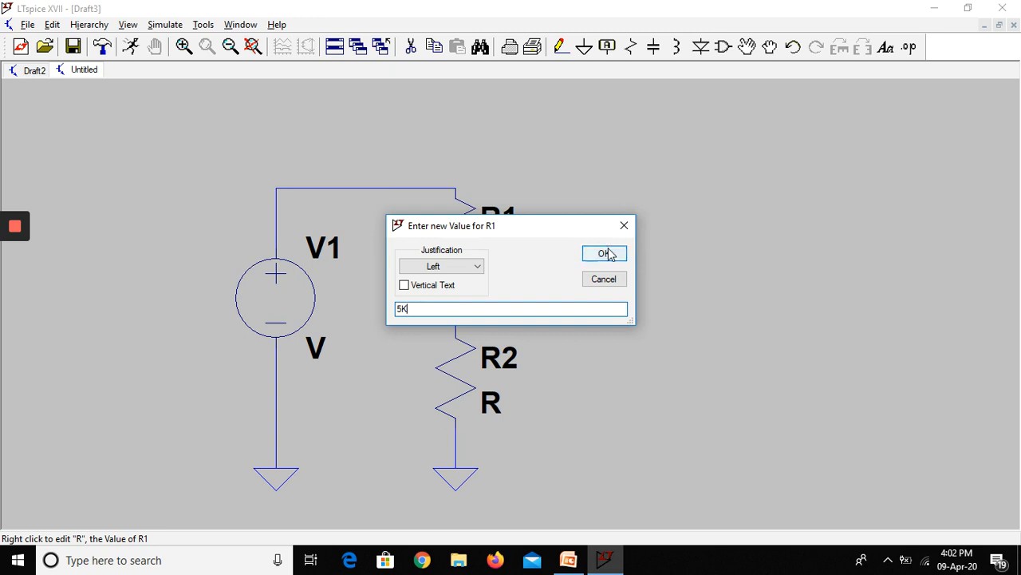
{"action": "right_click", "coordinate": [490, 415]}
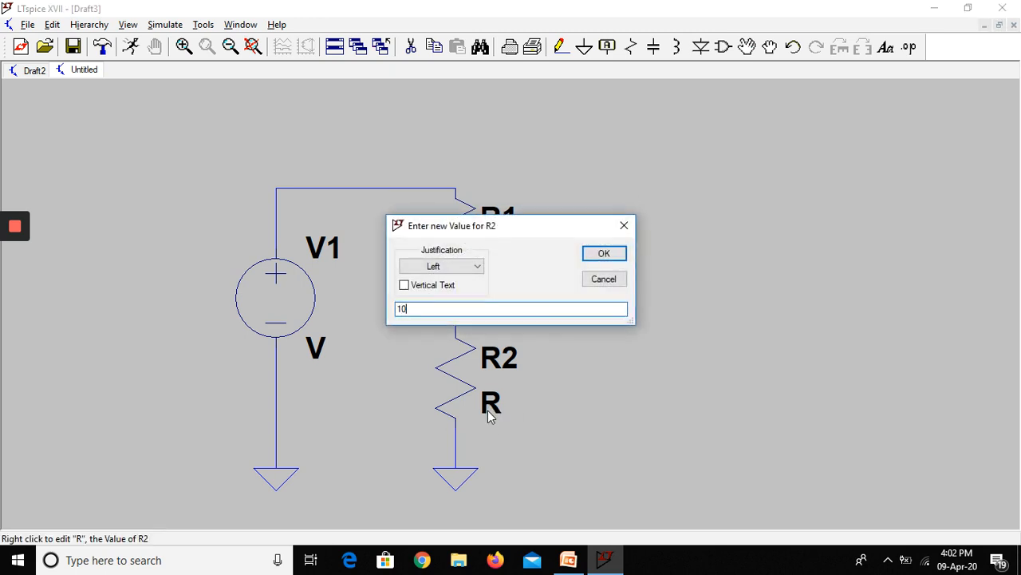
{"action": "left_click", "coordinate": [619, 253]}
Set the value of voltage source V1 to 5.
{"action": "right_click", "coordinate": [316, 351]}
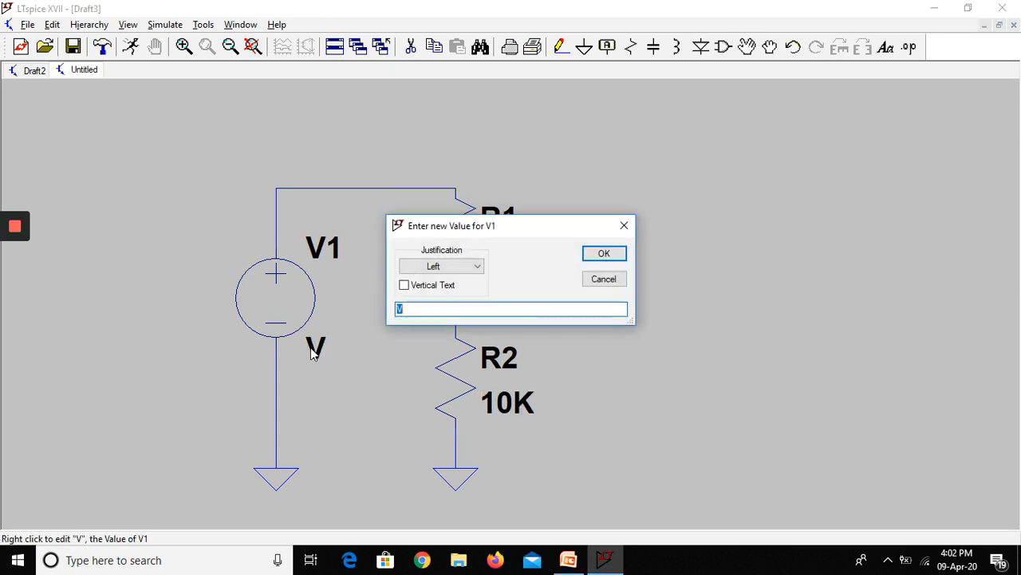
{"action": "type", "text": "5"}
{"action": "left_click", "coordinate": [600, 254]}
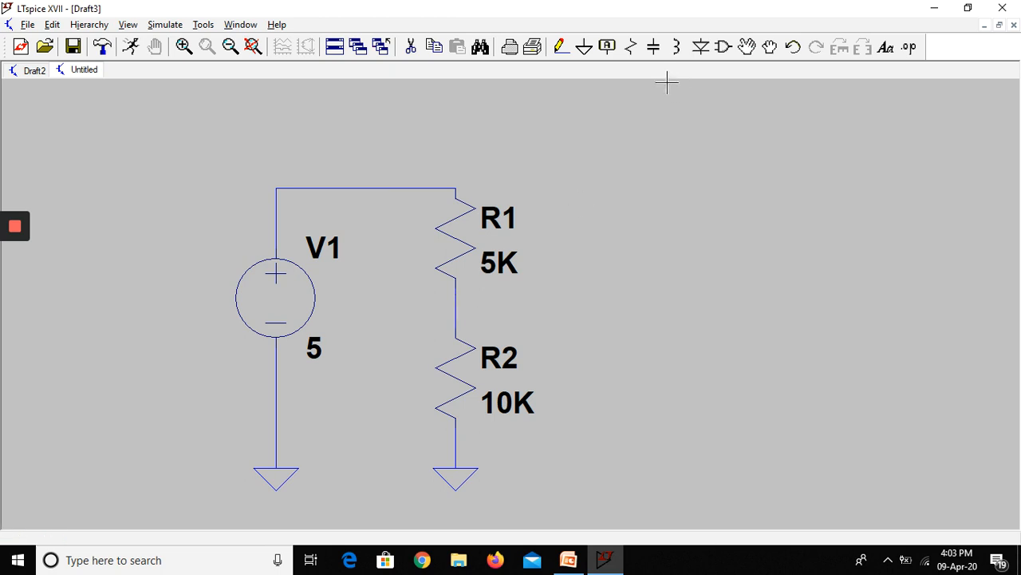
Place a net label named OUTPUT with port type Output on the wire between R1 and R2.
{"action": "left_click", "coordinate": [607, 46]}
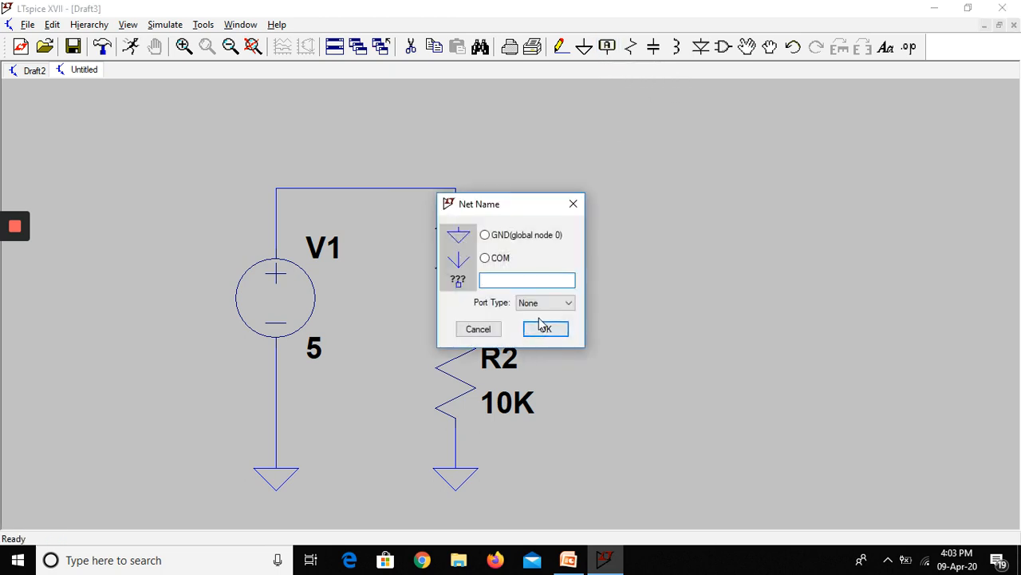
{"action": "left_click", "coordinate": [568, 302]}
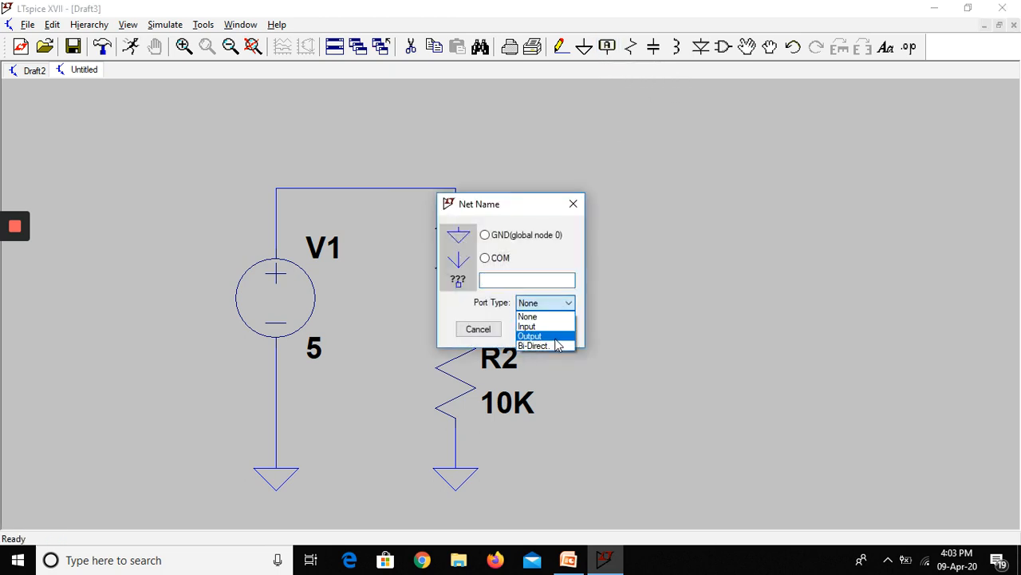
{"action": "left_click", "coordinate": [556, 336]}
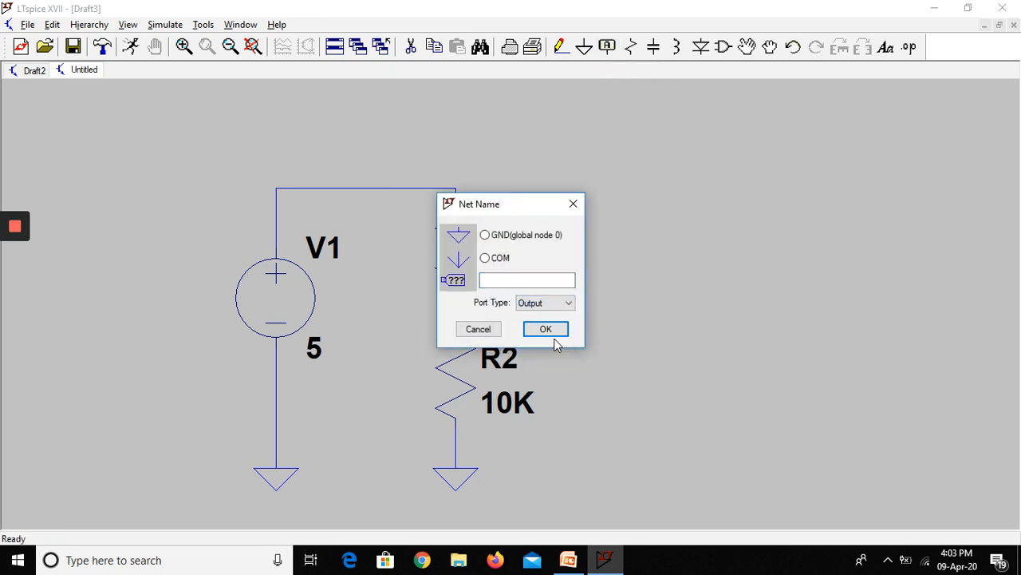
{"action": "left_click", "coordinate": [537, 285]}
{"action": "type", "text": "OUTPUT"}
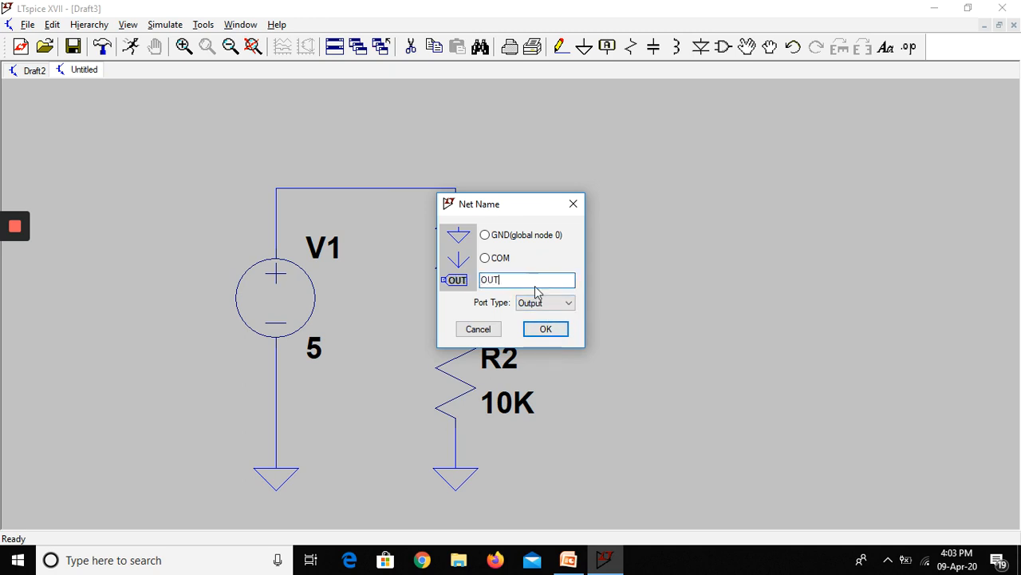
{"action": "left_click", "coordinate": [546, 330]}
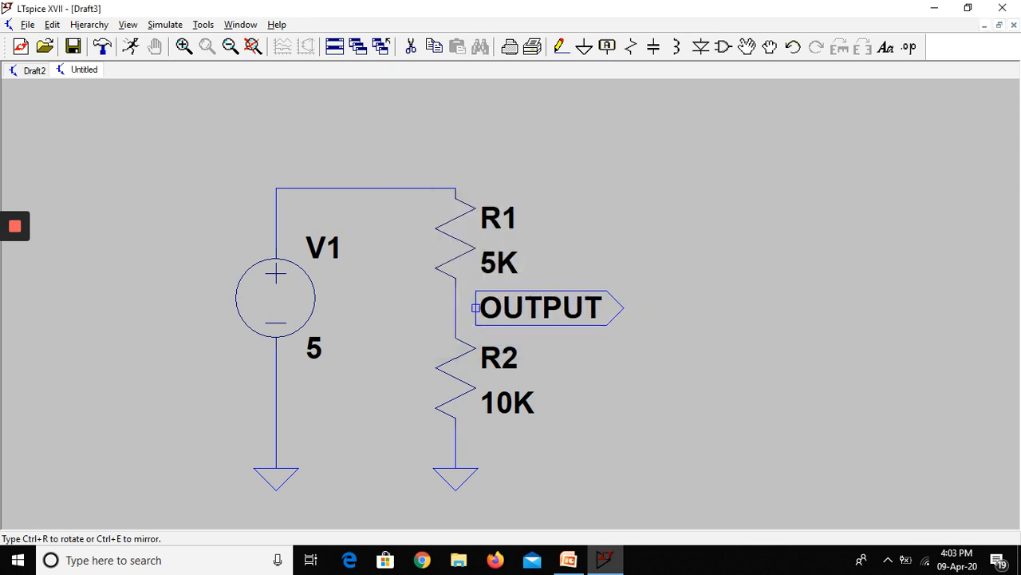
{"action": "left_click", "coordinate": [455, 307]}
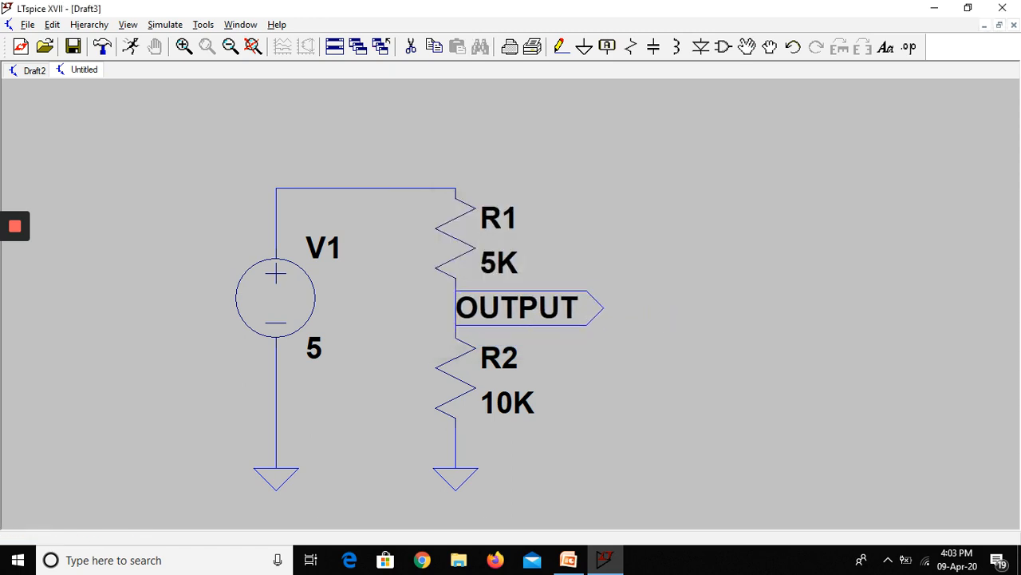
{"action": "key", "text": "Escape"}
Run a transient simulation with a stop time of 1ms.
{"action": "left_click", "coordinate": [131, 47]}
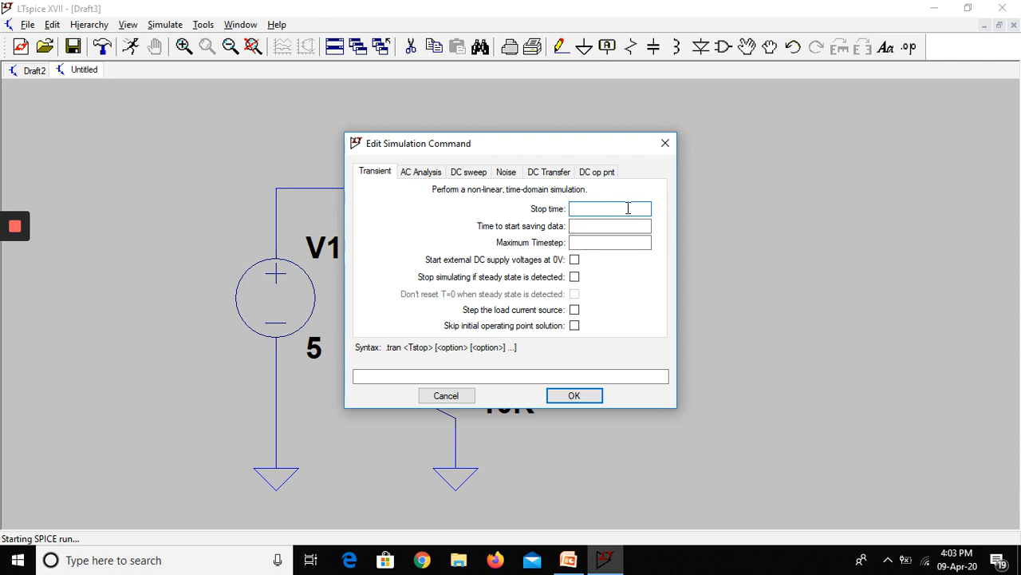
{"action": "type", "text": "1ms"}
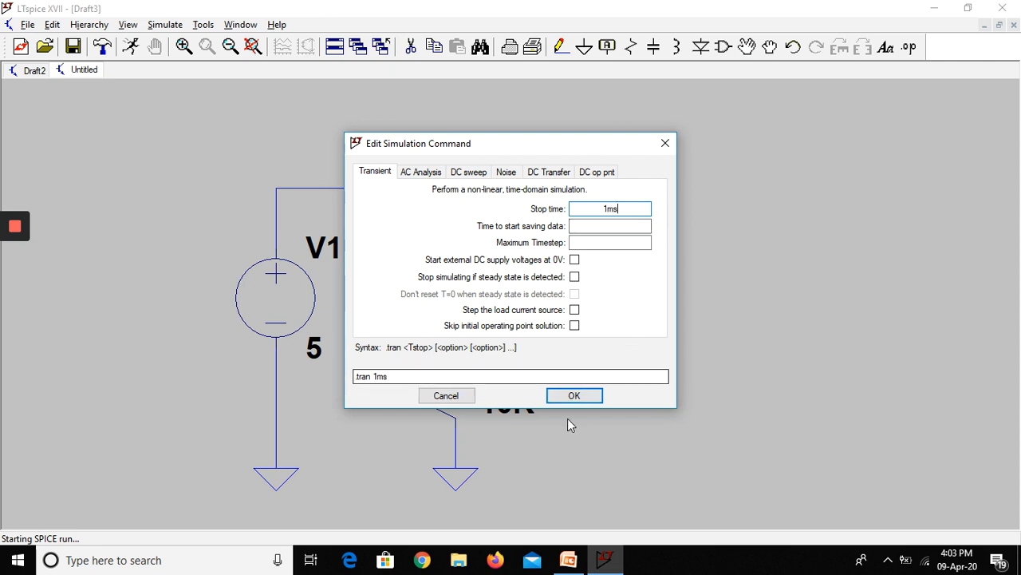
{"action": "left_click", "coordinate": [586, 394]}
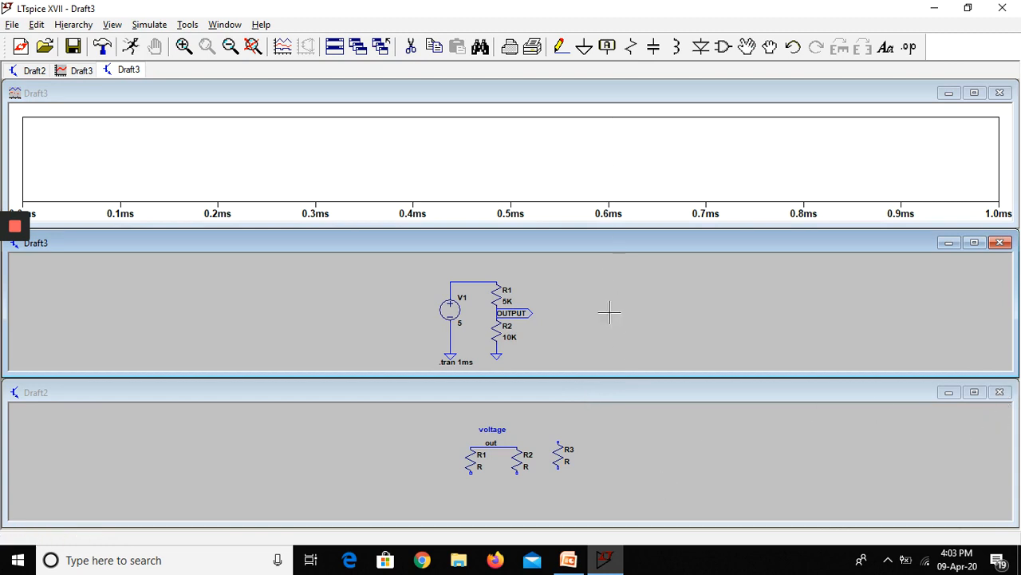
Close the Draft2 schematic and maximize the Draft3 schematic.
{"action": "left_click", "coordinate": [1000, 392]}
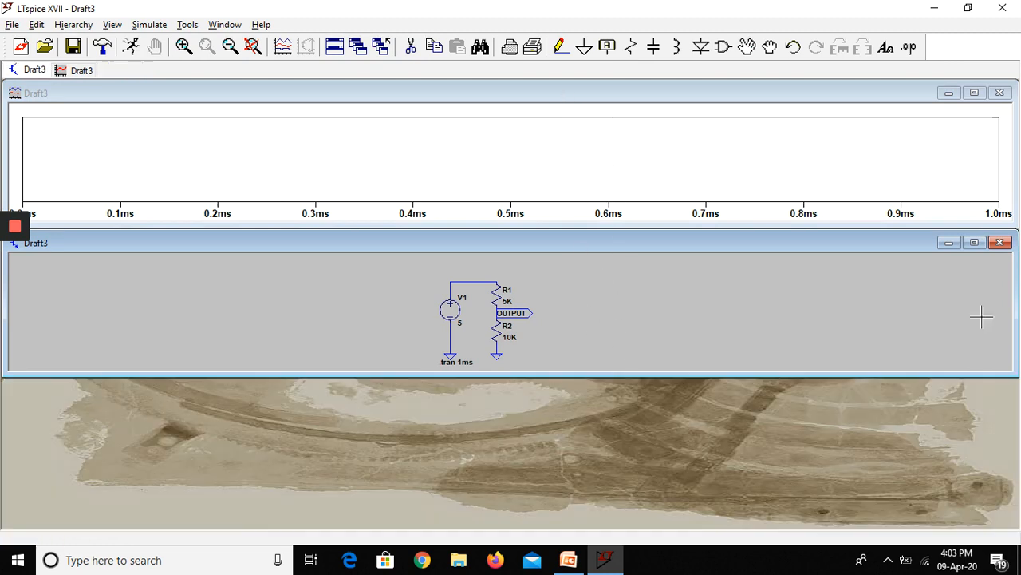
{"action": "left_click", "coordinate": [974, 242]}
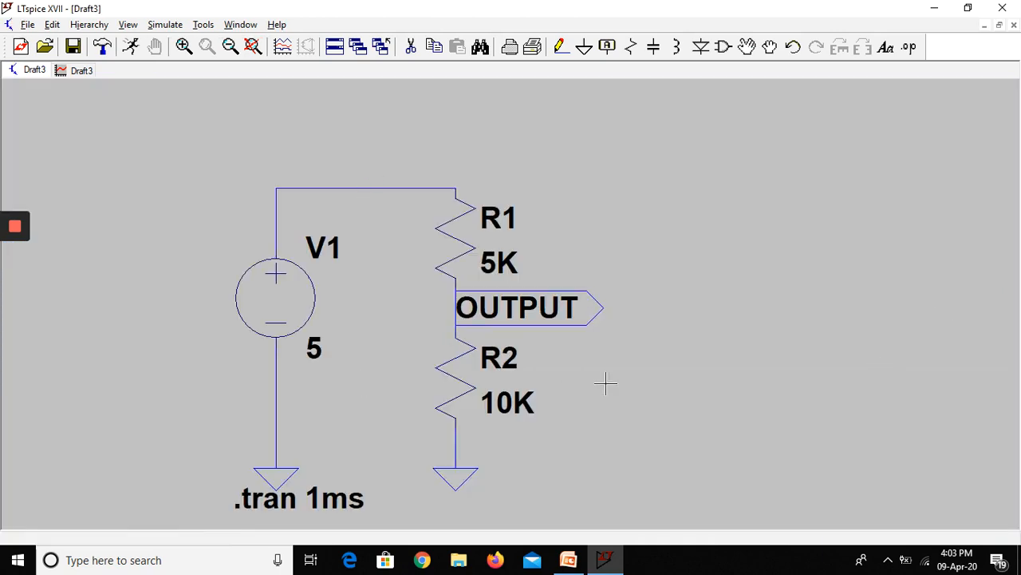
Add the V(output) trace to the empty Draft3 waveform plot.
{"action": "left_click", "coordinate": [69, 74]}
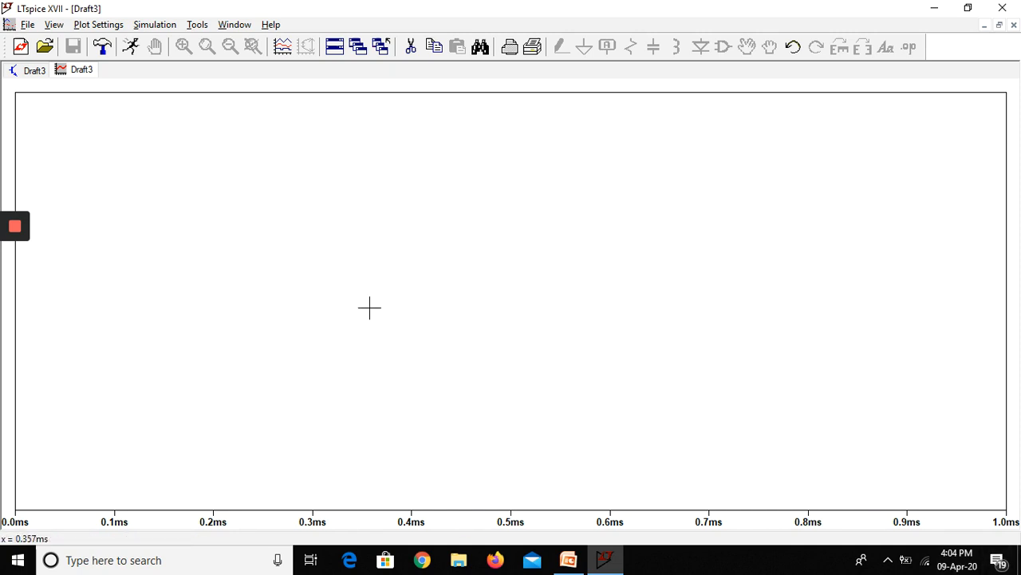
{"action": "right_click", "coordinate": [447, 267]}
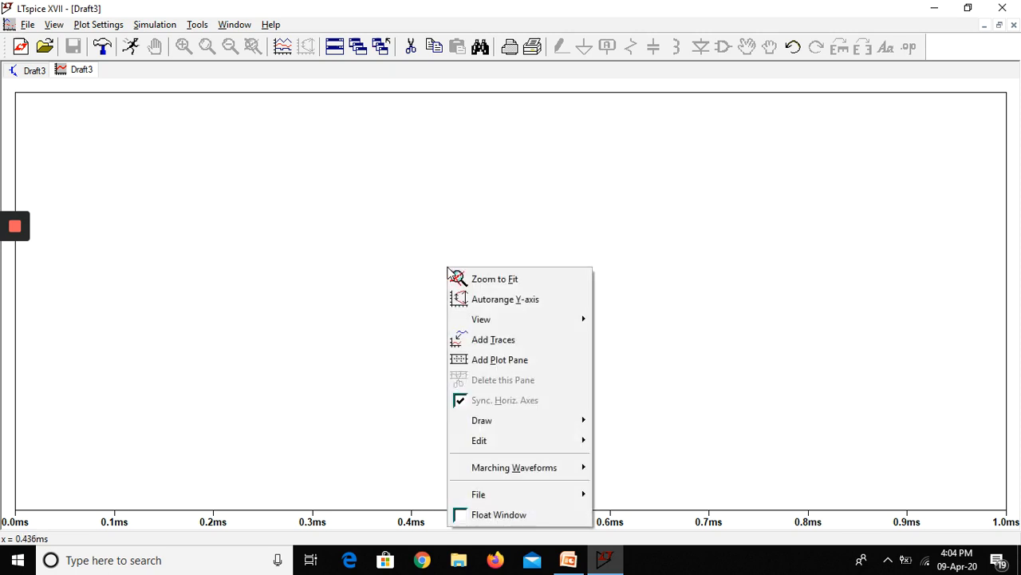
{"action": "left_click", "coordinate": [500, 350]}
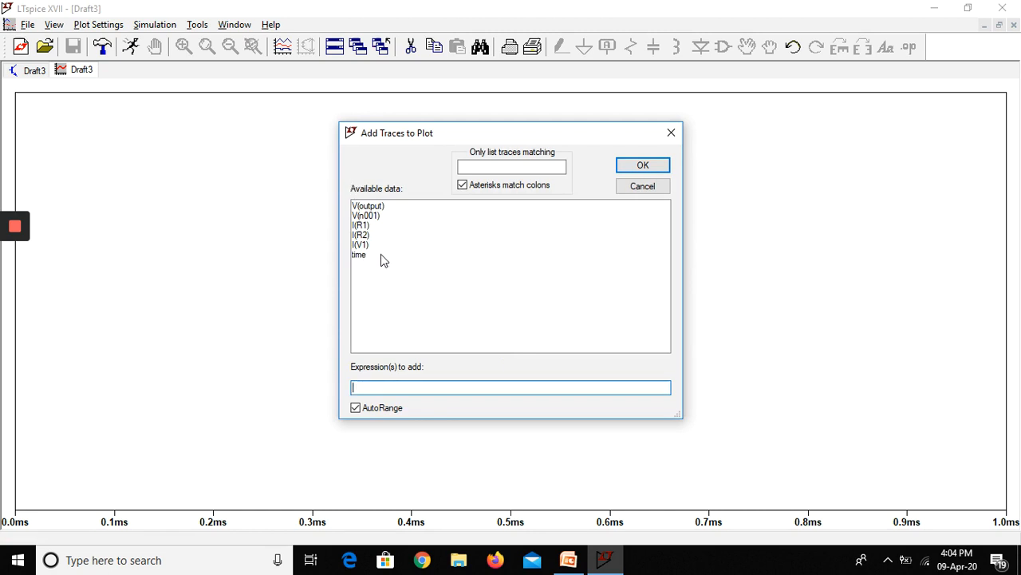
{"action": "left_click", "coordinate": [373, 208]}
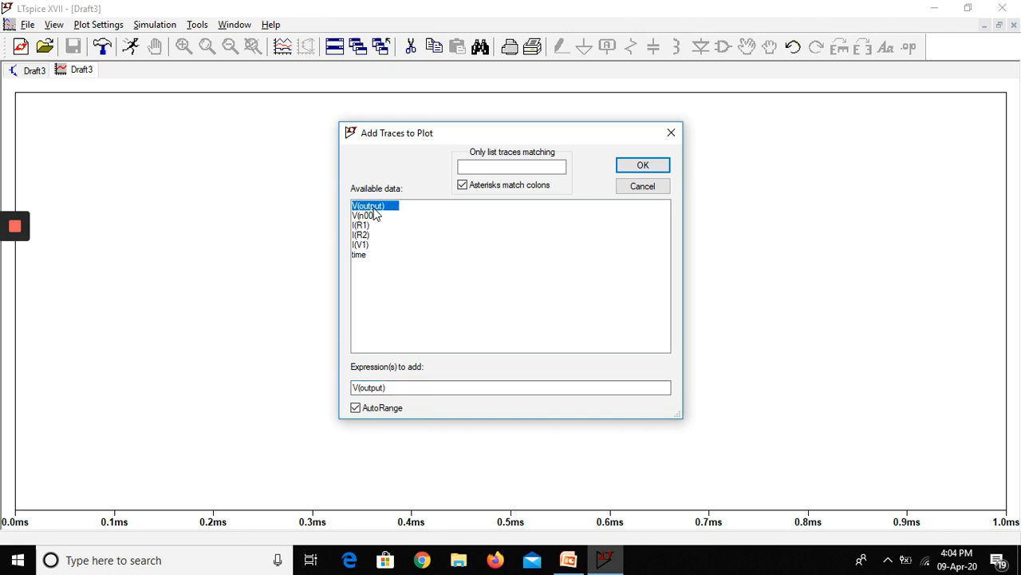
{"action": "left_click", "coordinate": [642, 168]}
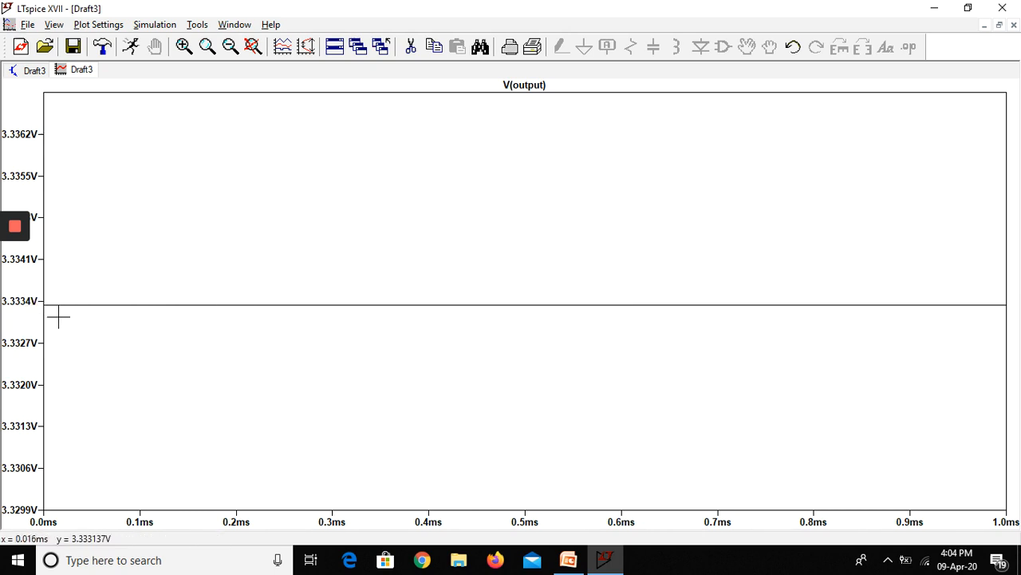
Attach the 1st cursor to the V(output) trace.
{"action": "right_click", "coordinate": [548, 86]}
{"action": "left_click", "coordinate": [630, 244]}
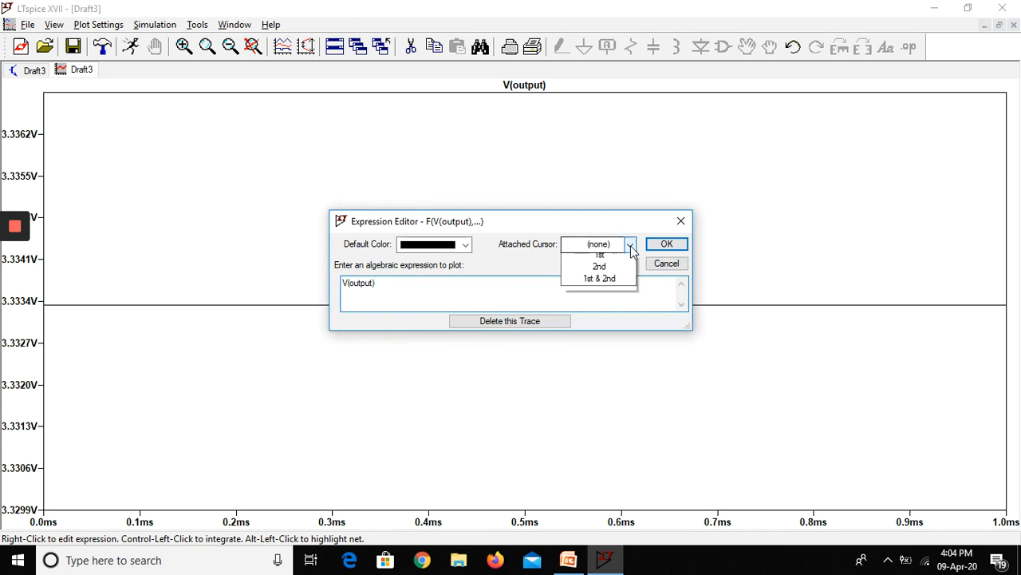
{"action": "left_click", "coordinate": [631, 274]}
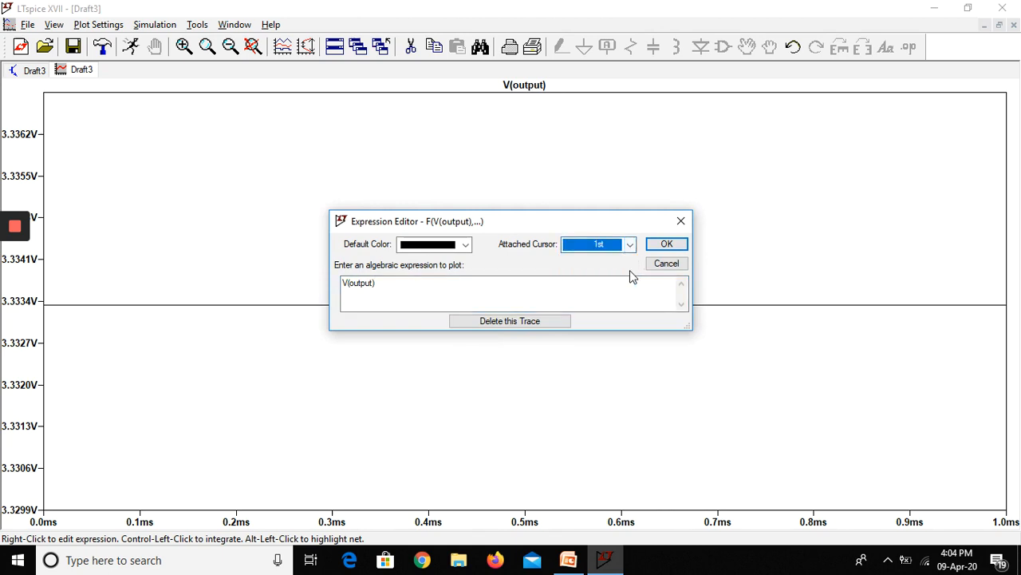
{"action": "left_click", "coordinate": [667, 244]}
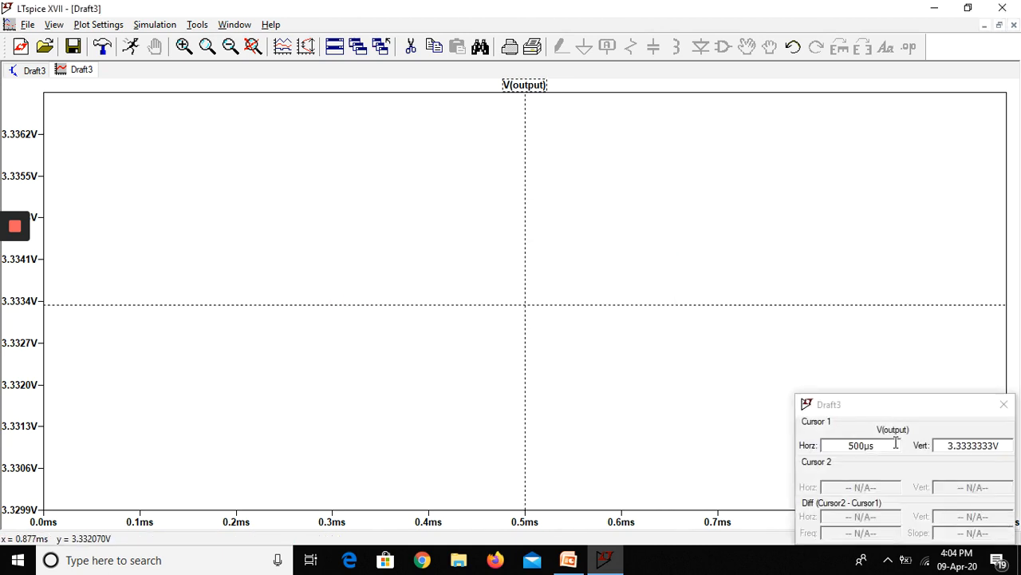
Move the cursor read-out window aside and read the V(output) value near 0.5ms with the cursor.
{"action": "left_click_drag", "start_coordinate": [884, 407], "coordinate": [830, 361]}
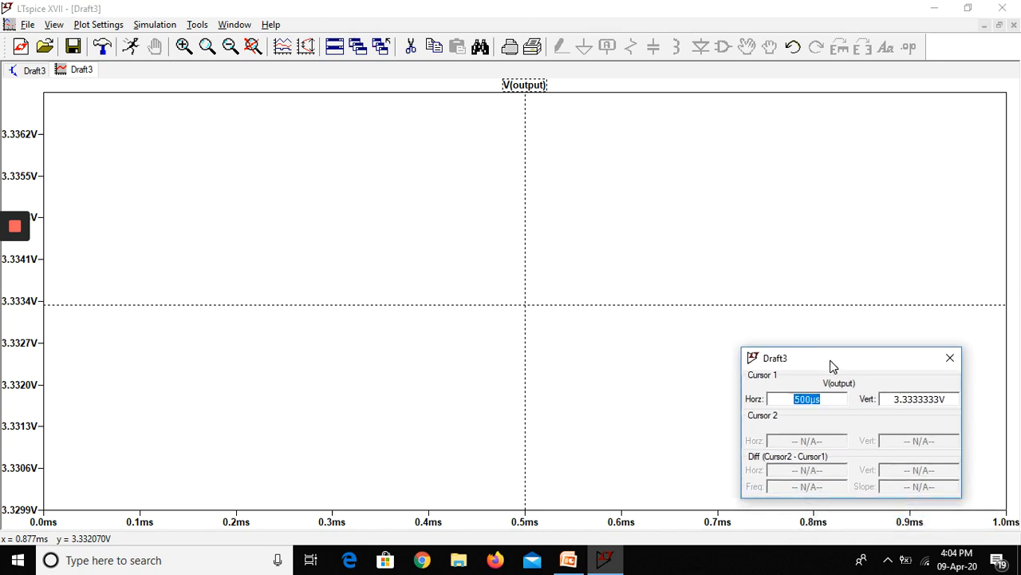
{"action": "left_click", "coordinate": [525, 308]}
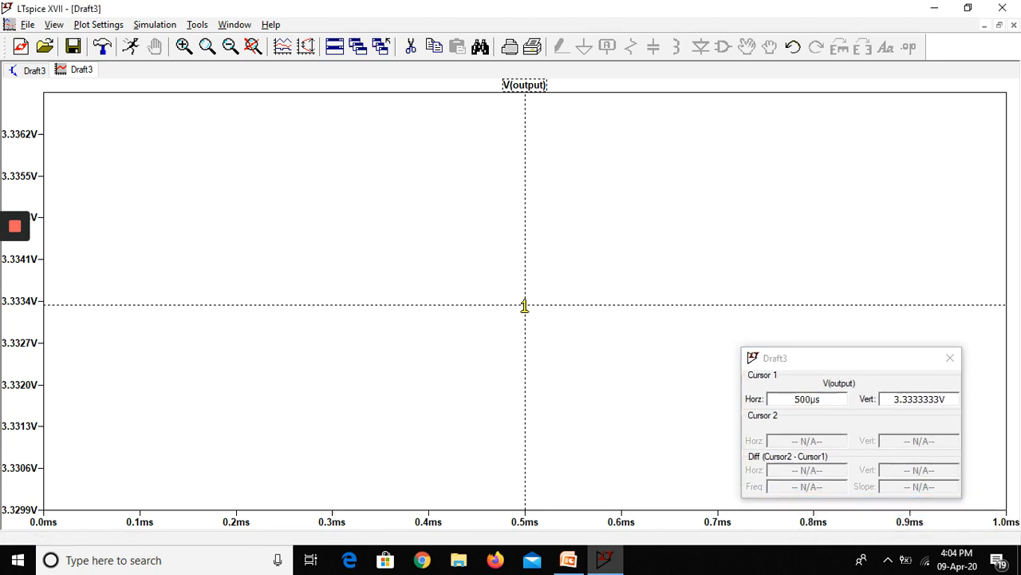
{"action": "left_click_drag", "start_coordinate": [524, 306], "coordinate": [523, 306]}
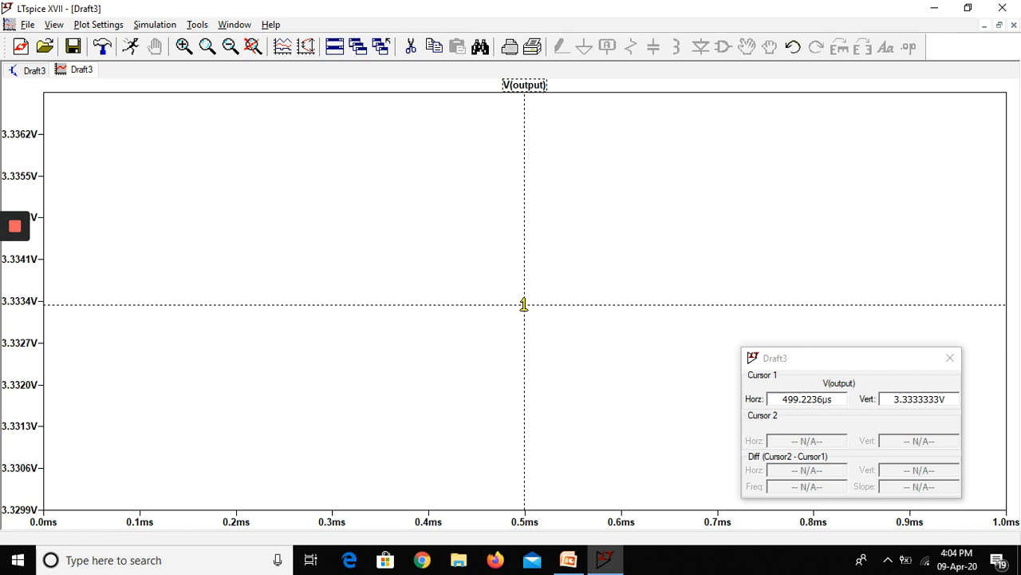
Review the schematic alongside the plot, add the V(n001) trace for the V1–R1 node, and return to the waveform.
{"action": "left_click", "coordinate": [33, 71]}
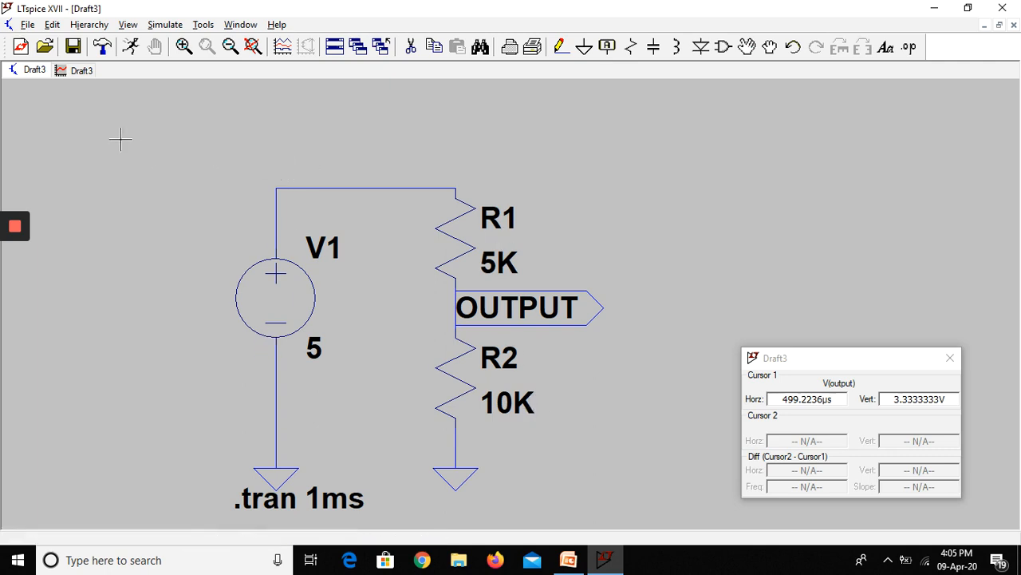
{"action": "left_click", "coordinate": [66, 74]}
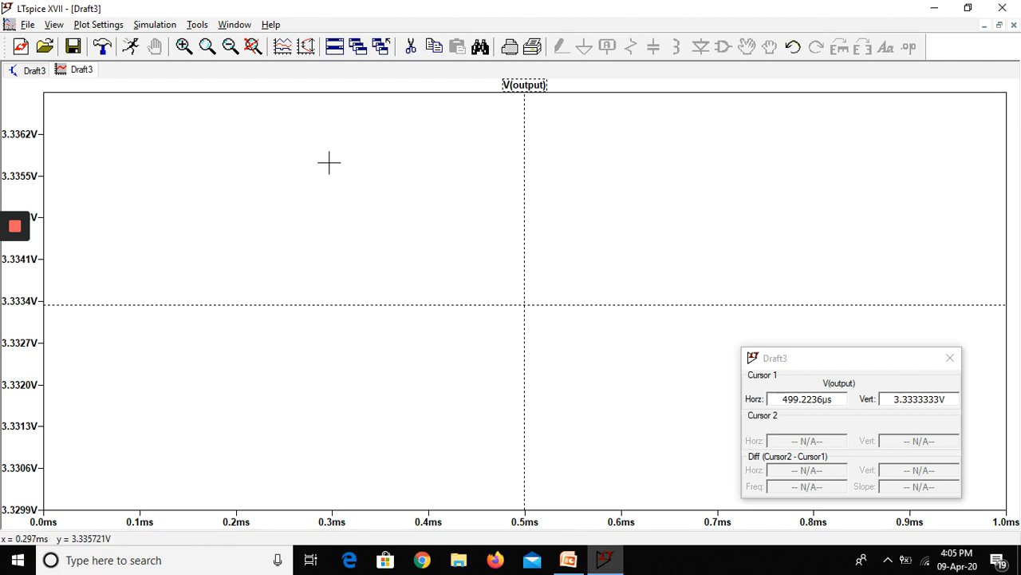
{"action": "left_click", "coordinate": [24, 72]}
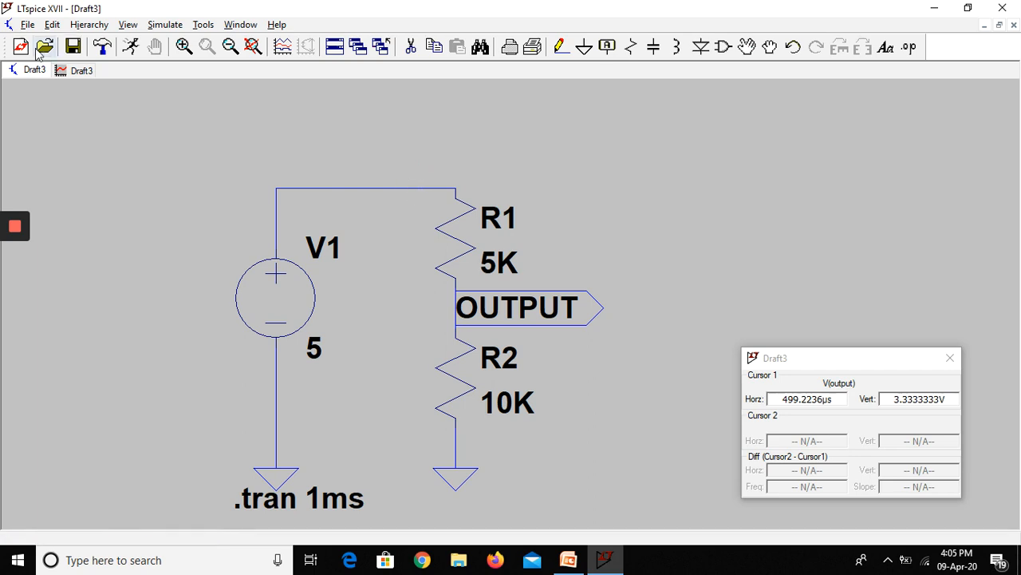
{"action": "left_click", "coordinate": [79, 70]}
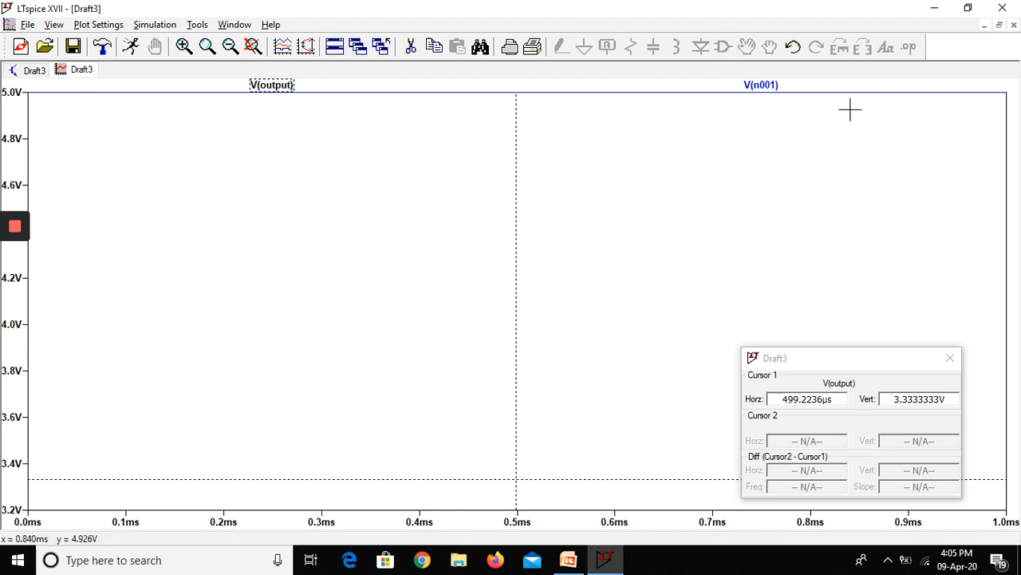
Close the cursor read-out and delete the OUTPUT label from the R1–R2 node of the schematic.
{"action": "left_click", "coordinate": [950, 360]}
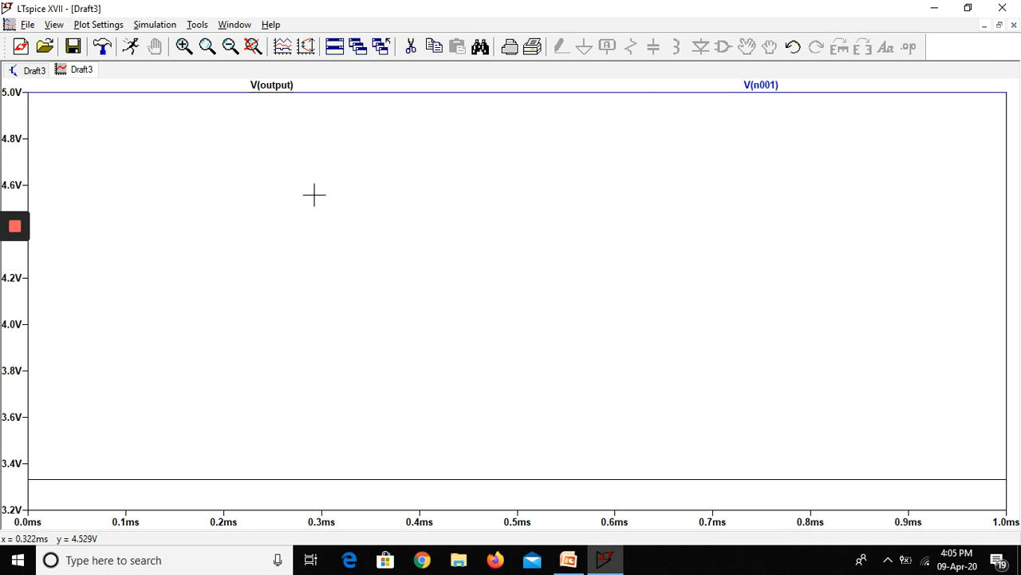
{"action": "left_click", "coordinate": [36, 72]}
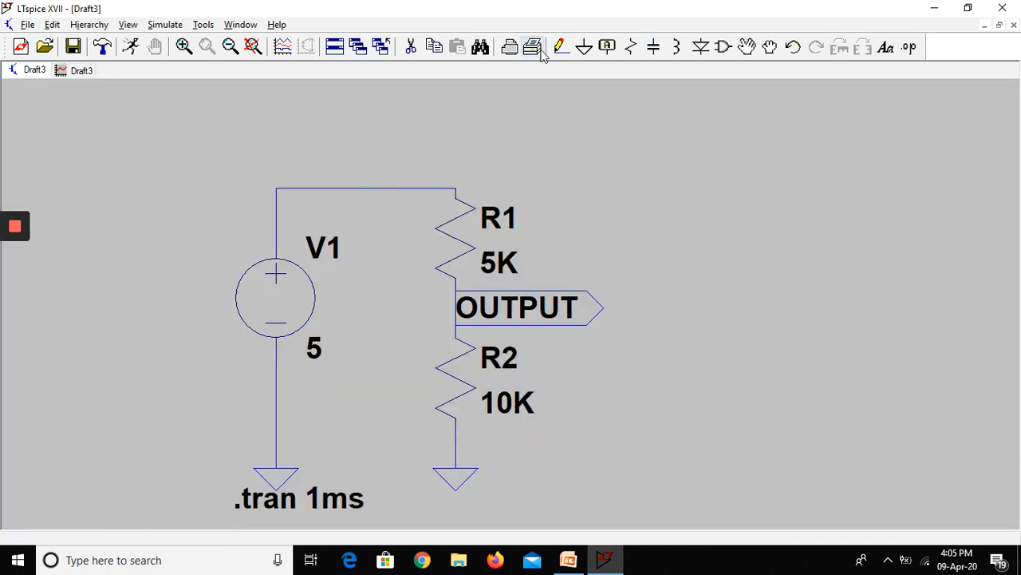
{"action": "left_click", "coordinate": [409, 48]}
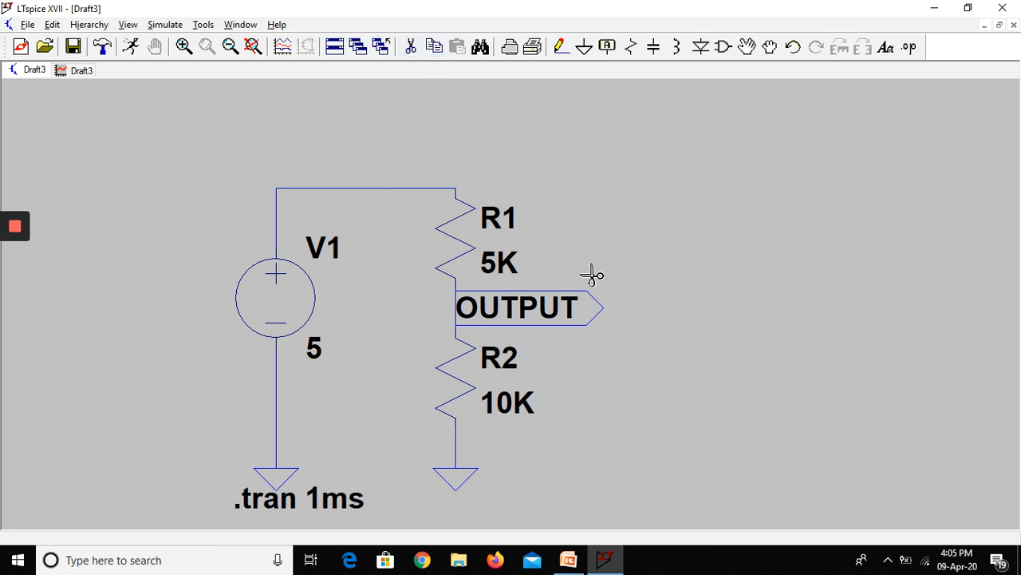
{"action": "left_click", "coordinate": [550, 312]}
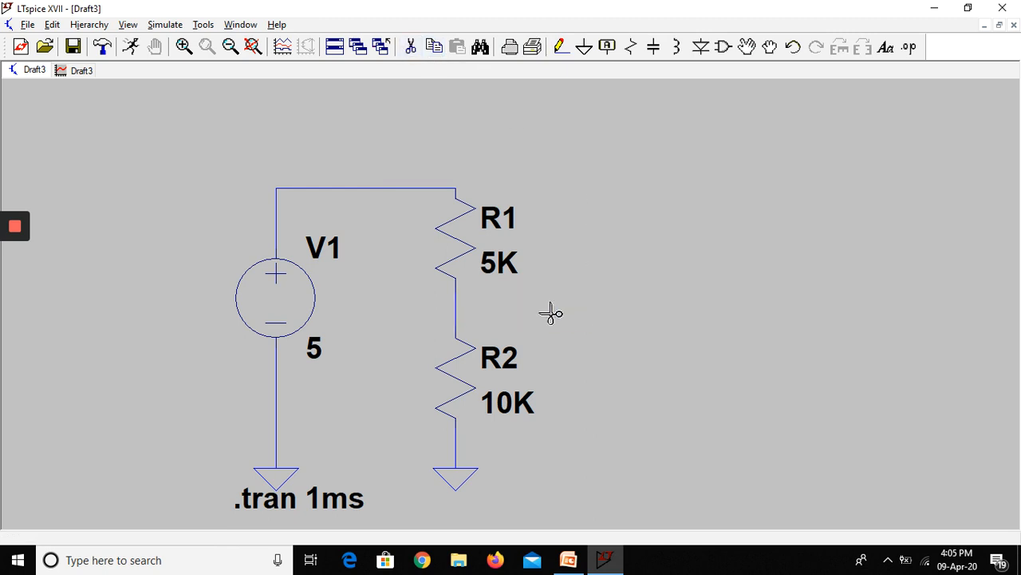
Run the simulation without the output label and delete the V(n001) trace from the plot.
{"action": "left_click", "coordinate": [131, 46]}
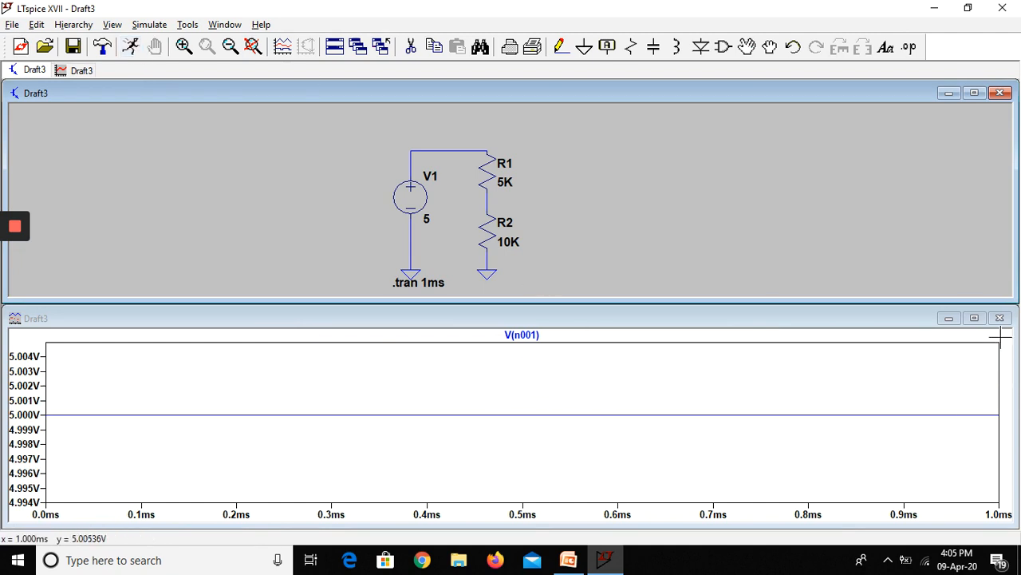
{"action": "right_click", "coordinate": [539, 336]}
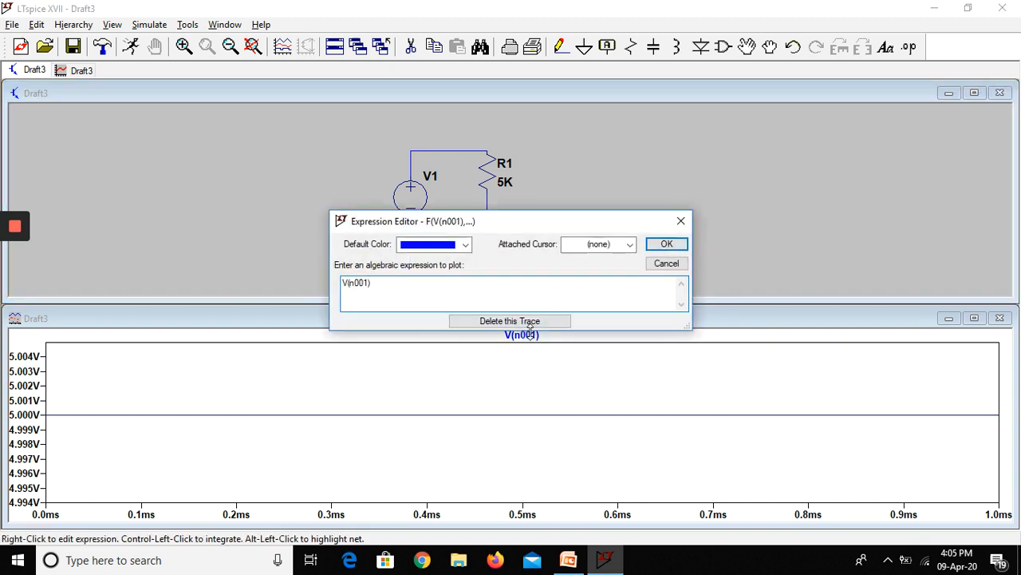
{"action": "left_click", "coordinate": [536, 321]}
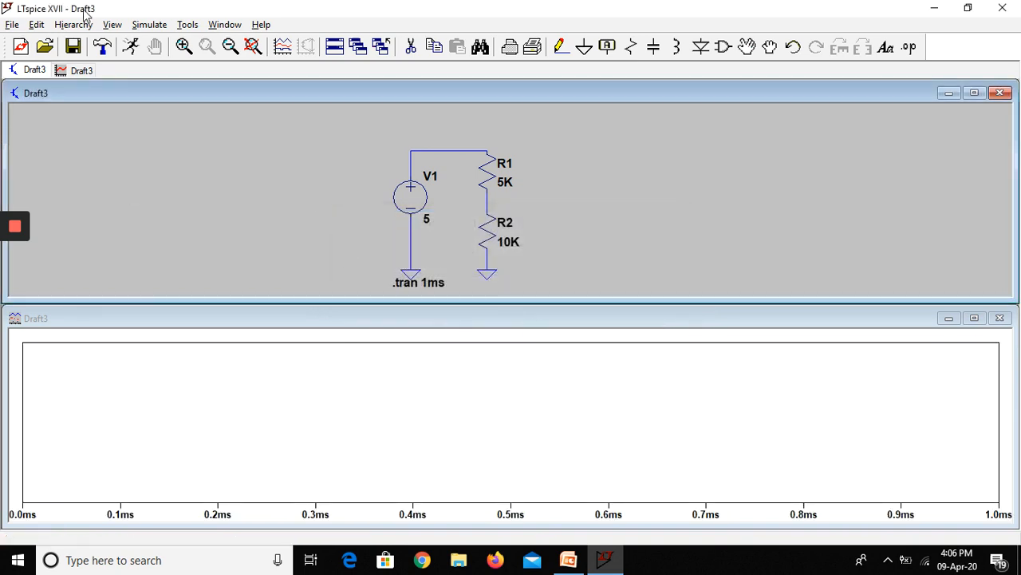
Rerun the simulation and probe the V1–R1 node and the R1–R2 node to plot V(n001) and V(n002).
{"action": "left_click", "coordinate": [131, 48]}
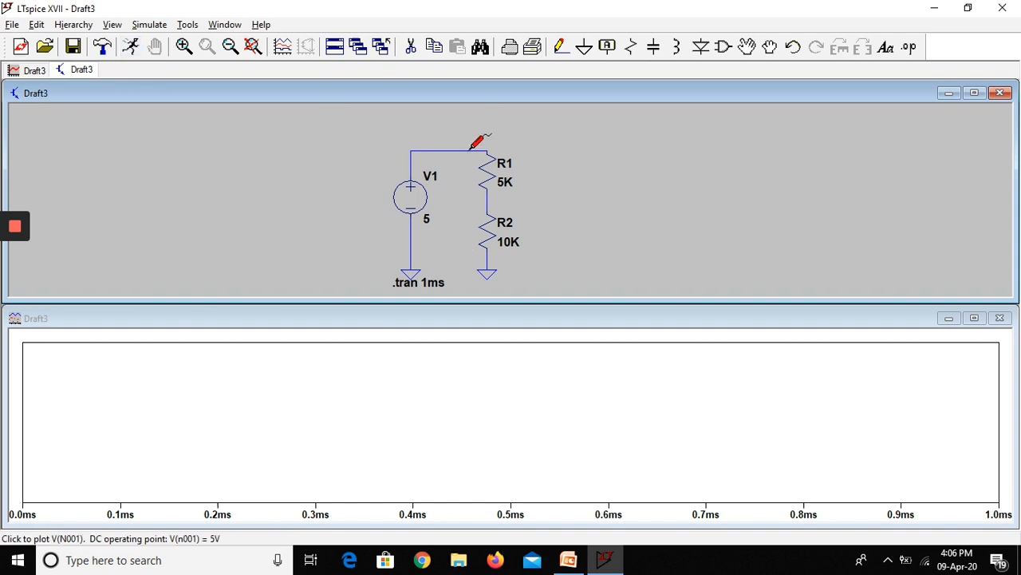
{"action": "left_click", "coordinate": [468, 148]}
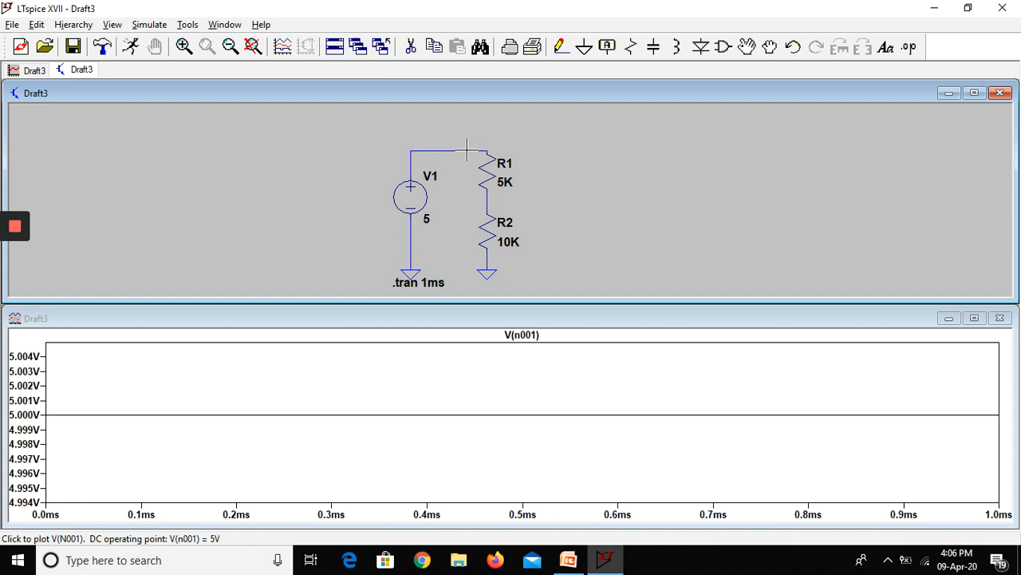
{"action": "left_click", "coordinate": [489, 204]}
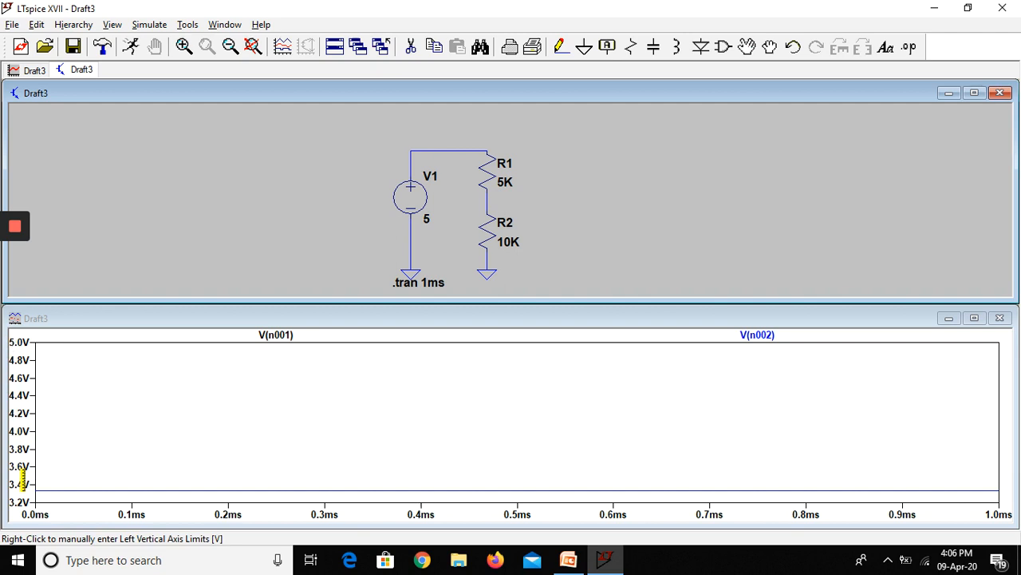
Set the plot's vertical axis limits to 0 at the bottom and 10 V at the top, with 5 V ticks.
{"action": "right_click", "coordinate": [18, 412]}
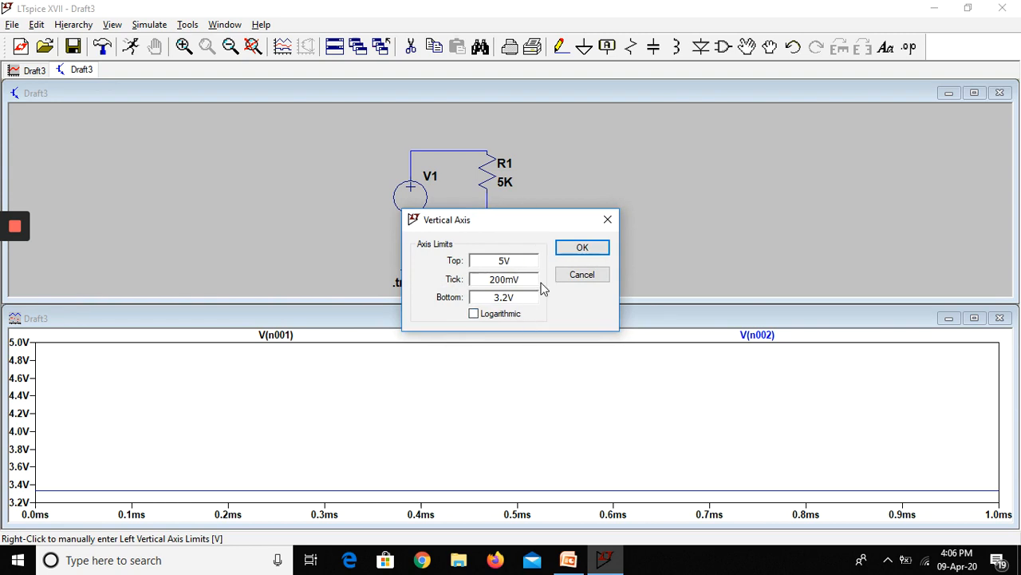
{"action": "left_click_drag", "start_coordinate": [524, 261], "coordinate": [441, 295]}
{"action": "type", "text": "10"}
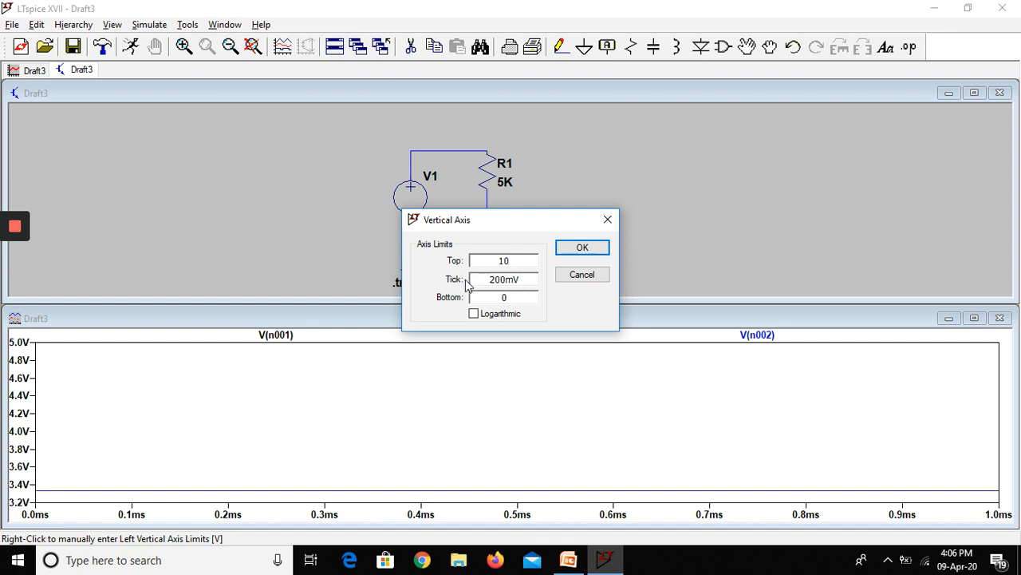
{"action": "left_click", "coordinate": [601, 255]}
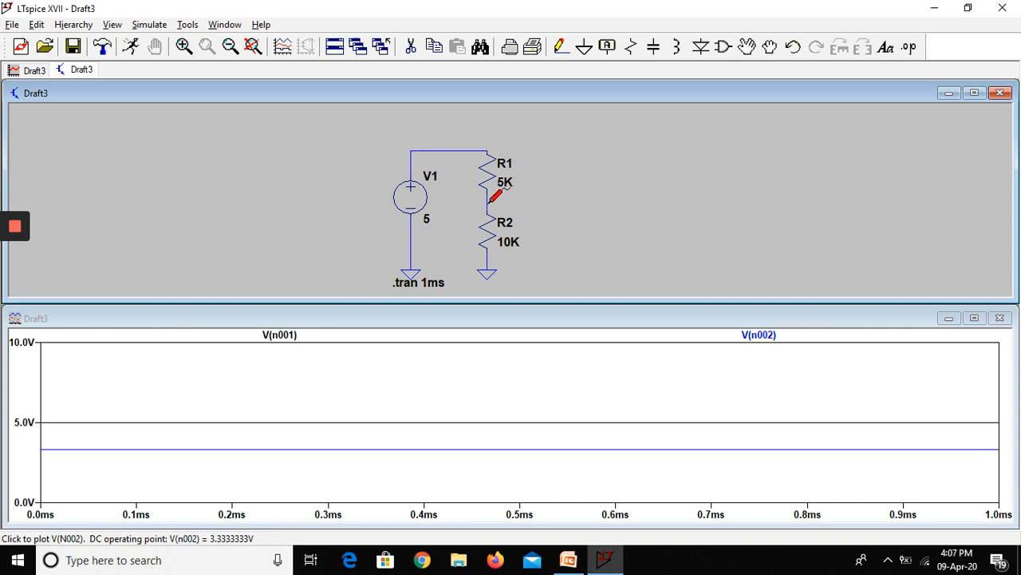
Label the wire between V1 and R1 with the net name a.
{"action": "left_click", "coordinate": [606, 46]}
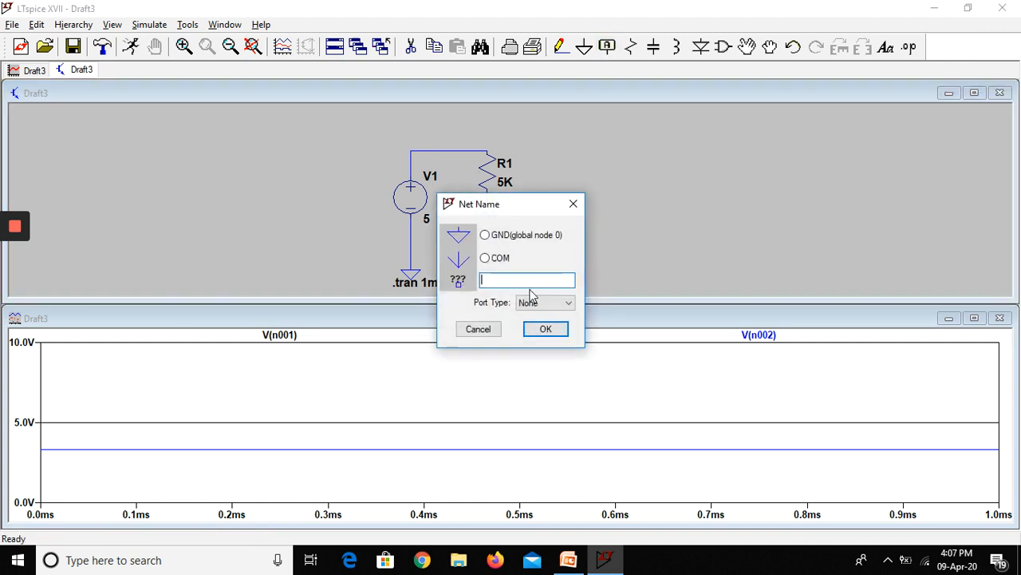
{"action": "type", "text": "a"}
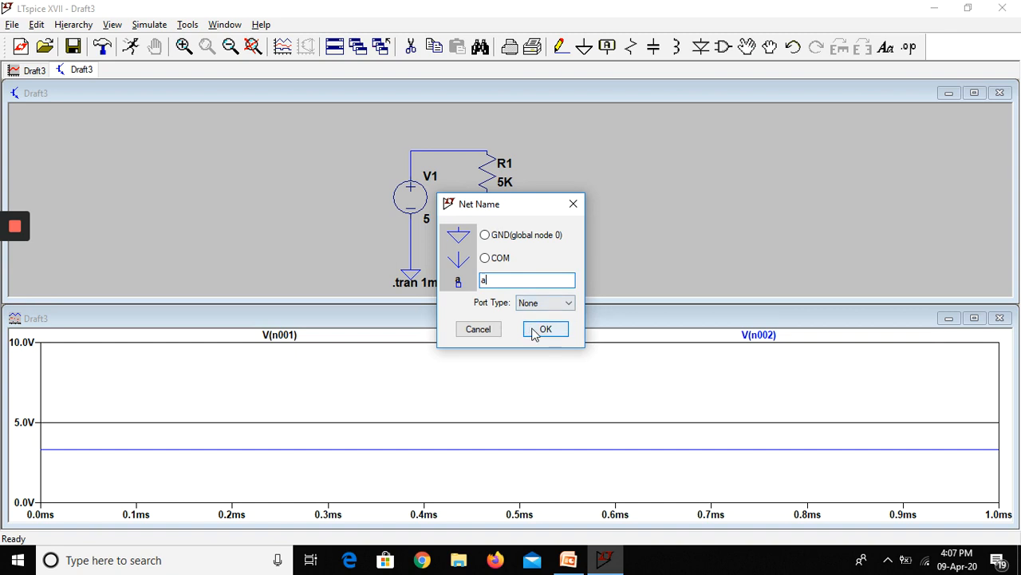
{"action": "left_click", "coordinate": [534, 330]}
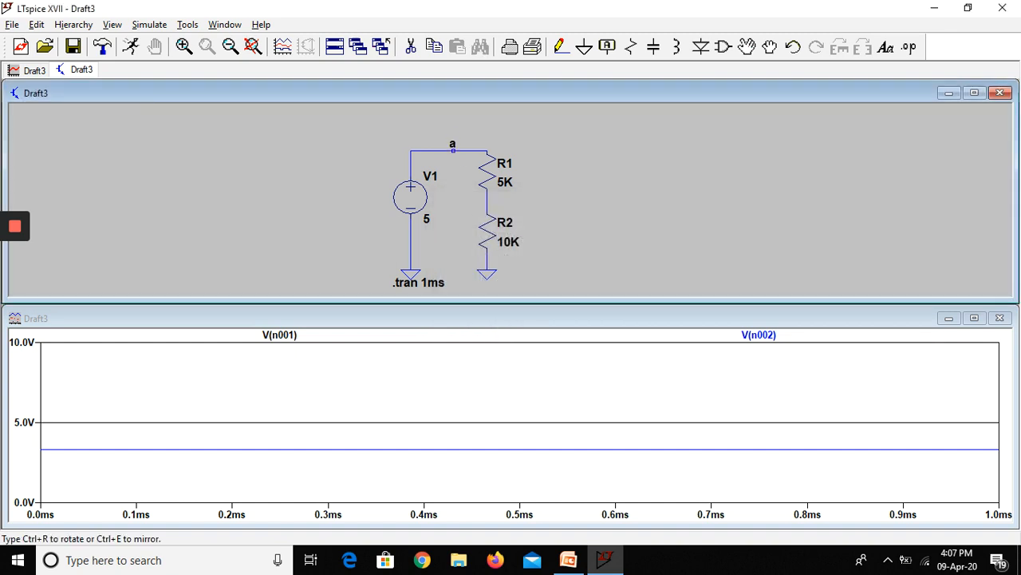
{"action": "left_click", "coordinate": [452, 150]}
Label the node between R1 and R2 with the net name b.
{"action": "left_click", "coordinate": [607, 46]}
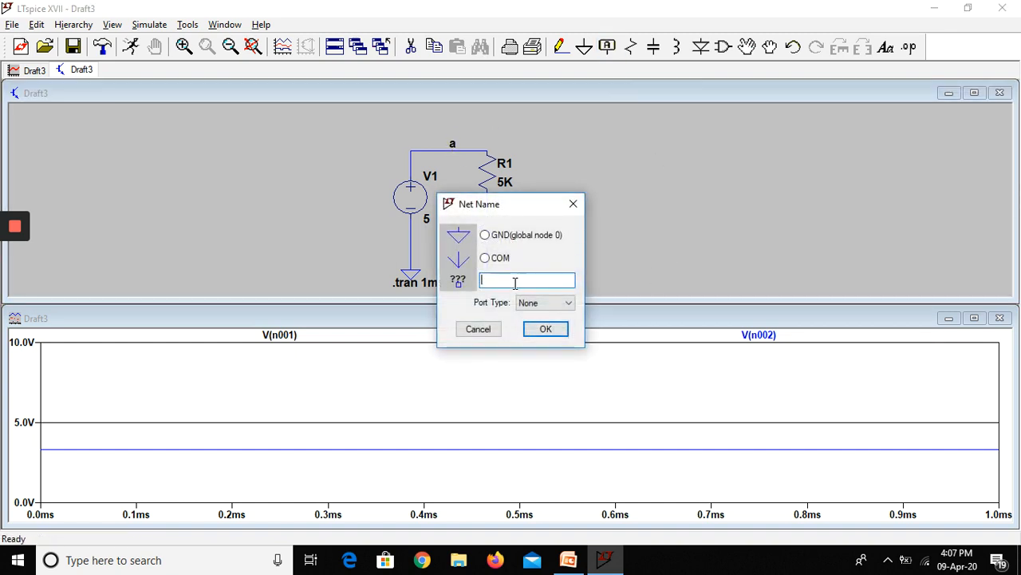
{"action": "type", "text": "b"}
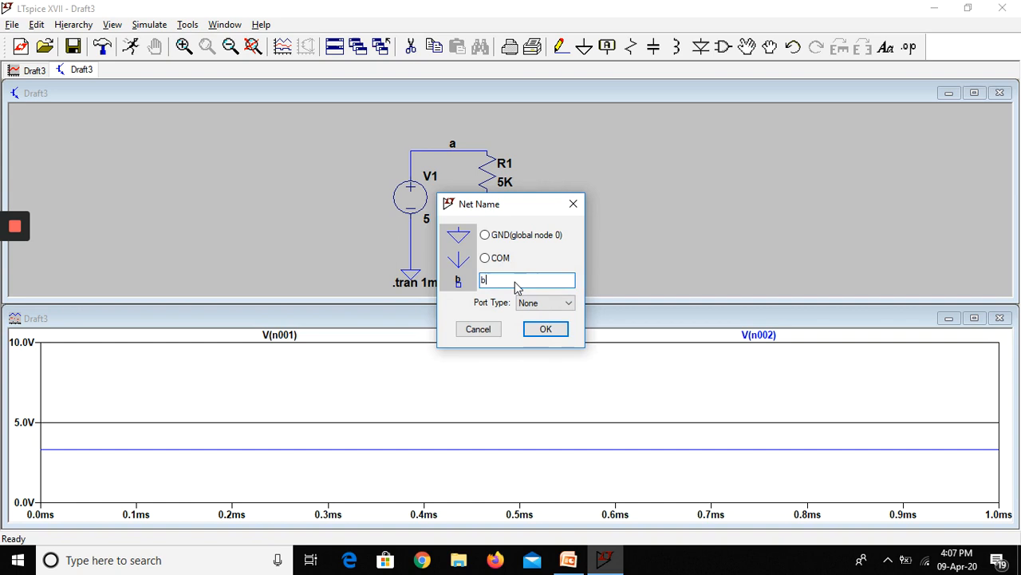
{"action": "left_click", "coordinate": [561, 334]}
{"action": "left_click", "coordinate": [486, 201]}
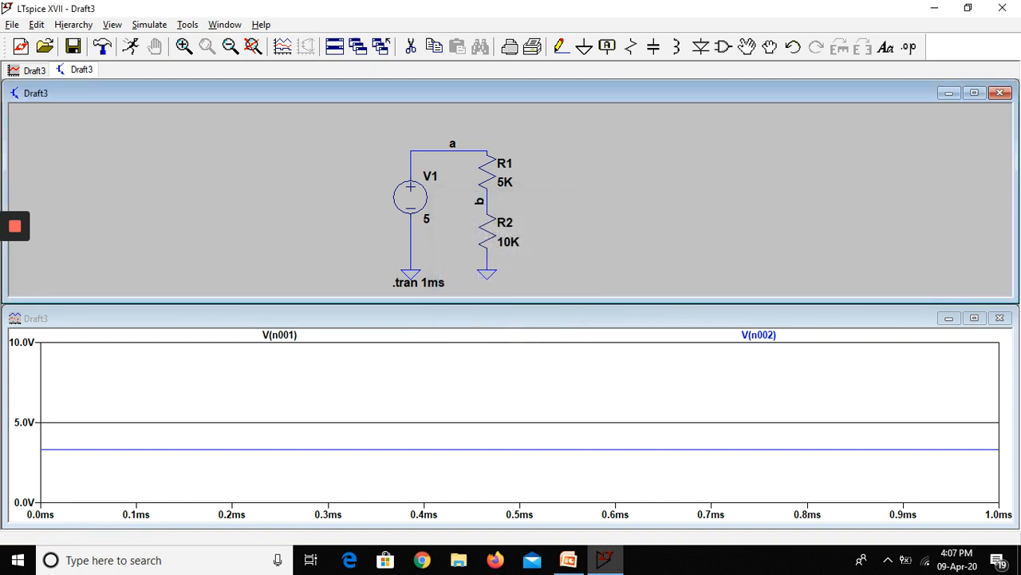
Rerun the simulation in a fresh waveform window and add the R1 current trace I(R1).
{"action": "left_click", "coordinate": [1000, 318]}
{"action": "left_click", "coordinate": [132, 46]}
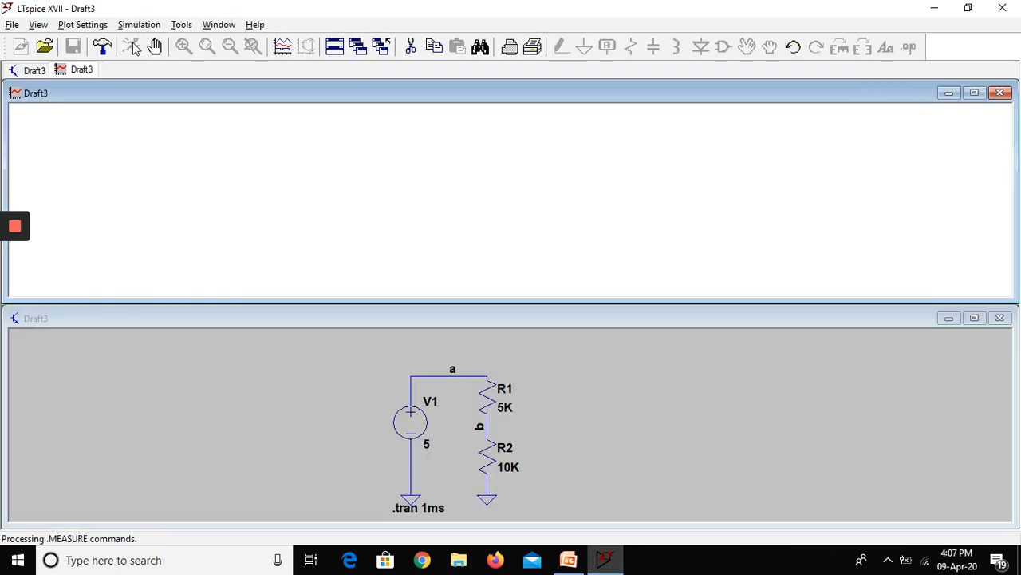
{"action": "right_click", "coordinate": [491, 192]}
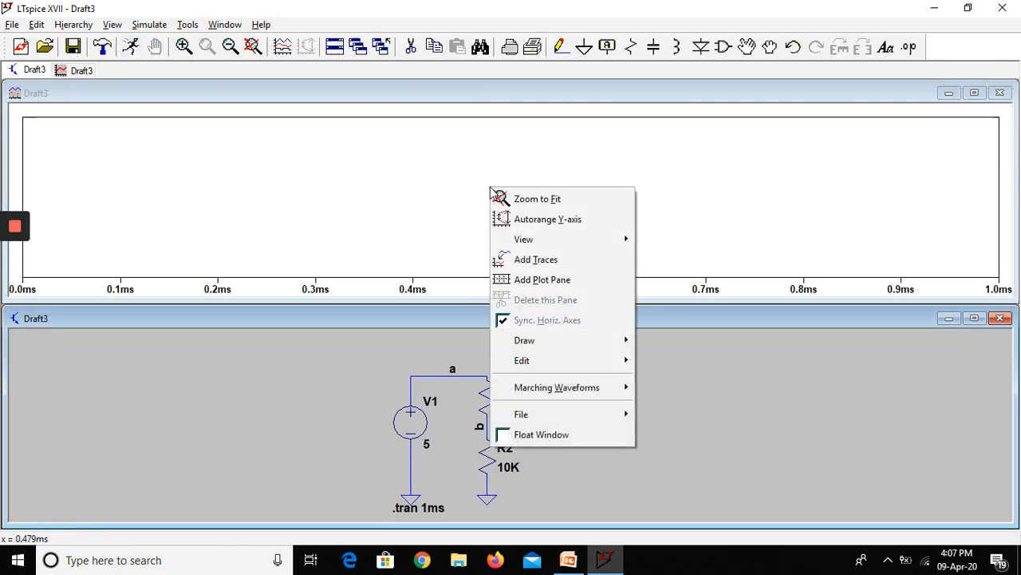
{"action": "left_click", "coordinate": [538, 259]}
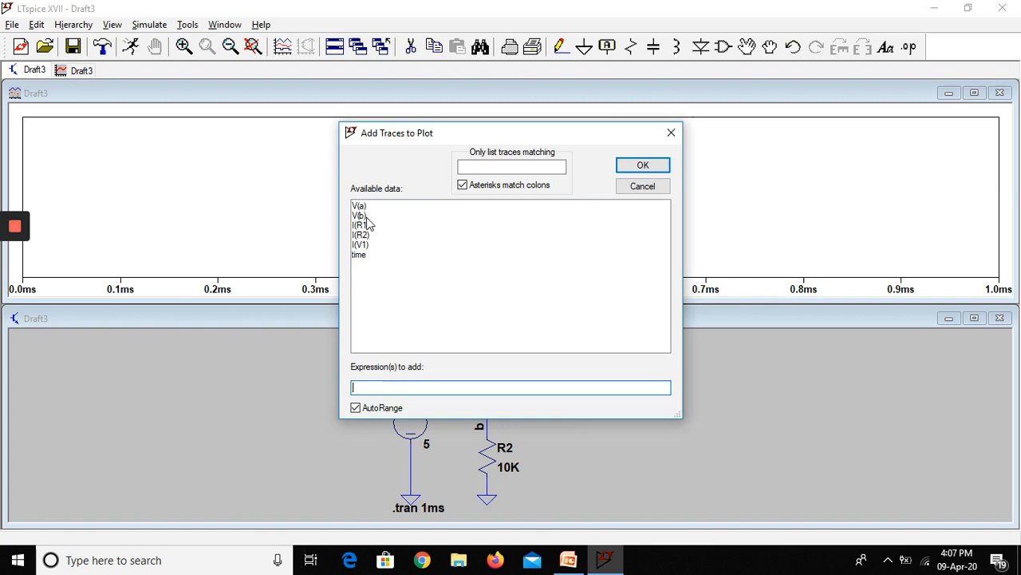
{"action": "left_click", "coordinate": [368, 226]}
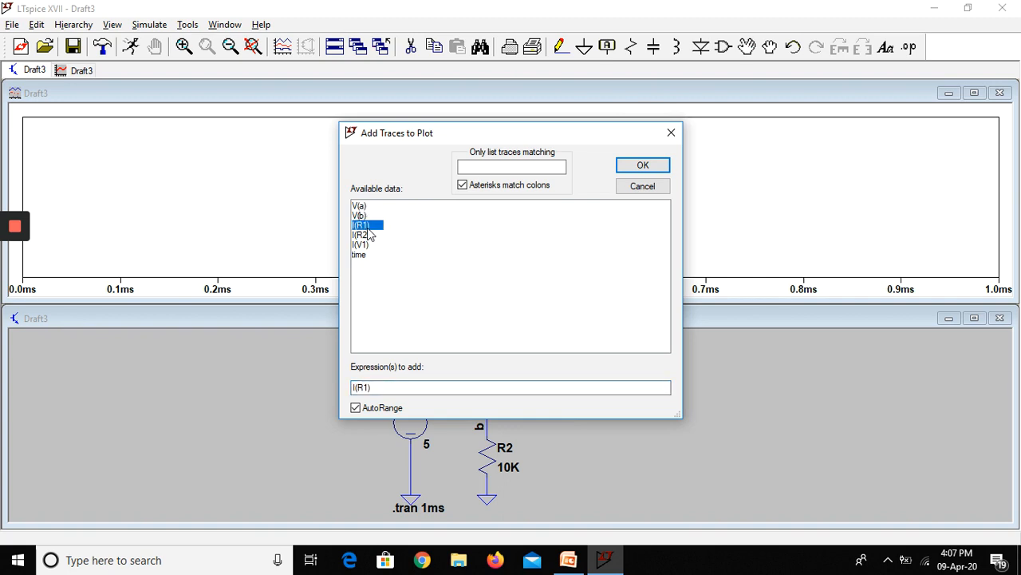
{"action": "left_click", "coordinate": [641, 169]}
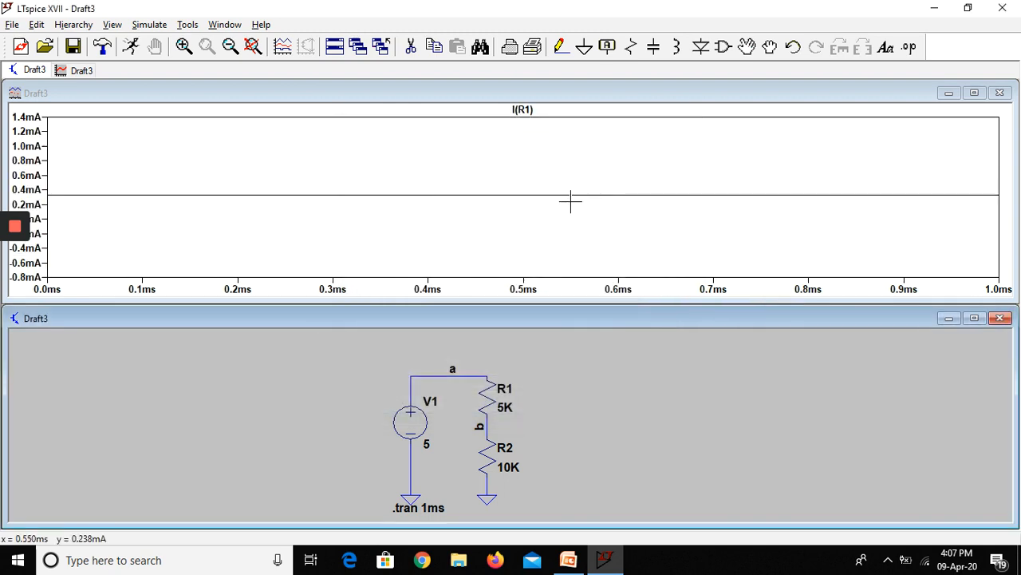
Add a second plot pane to the waveform window and plot V(b) in it.
{"action": "right_click", "coordinate": [513, 169]}
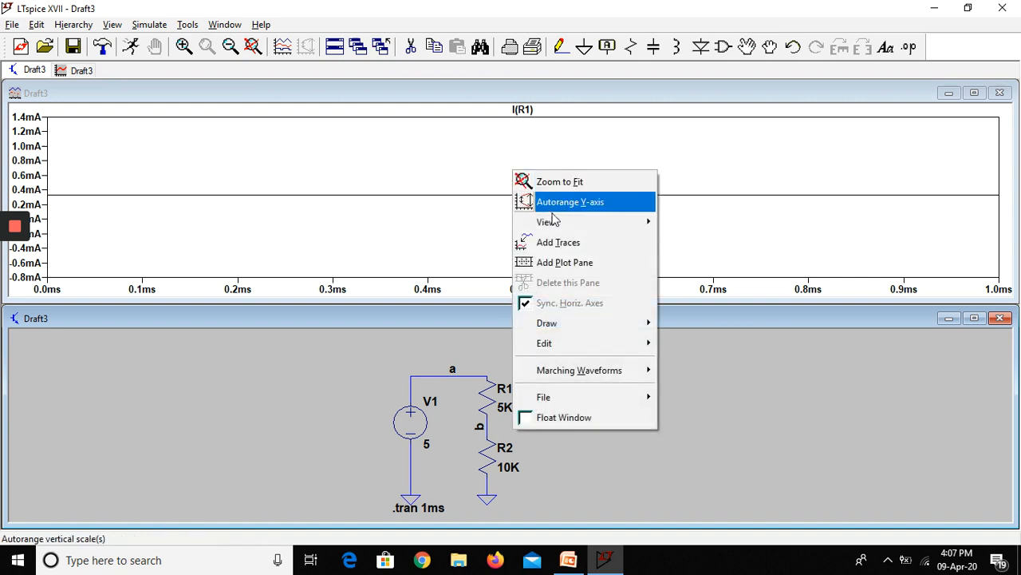
{"action": "left_click", "coordinate": [559, 271]}
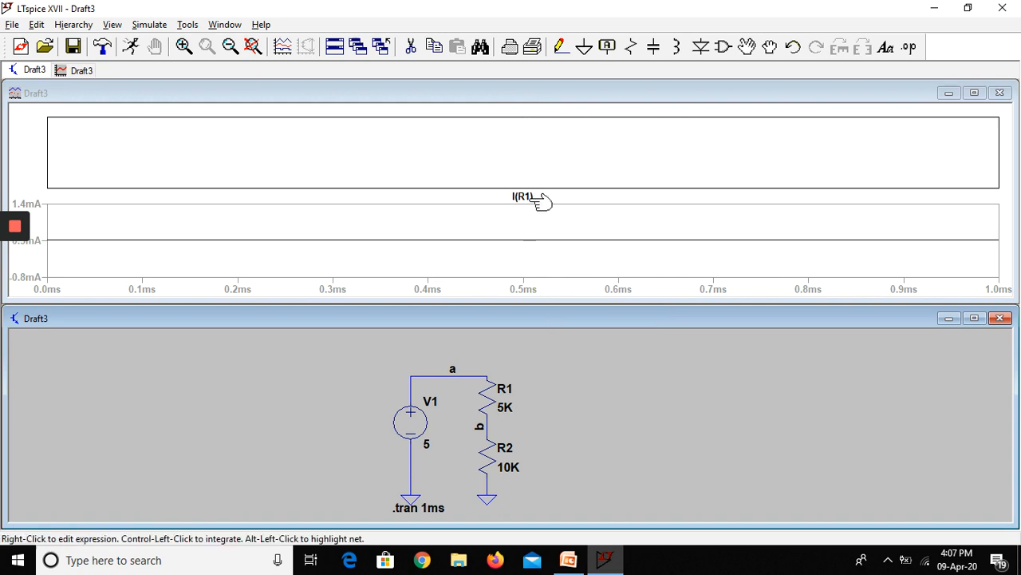
{"action": "right_click", "coordinate": [500, 158]}
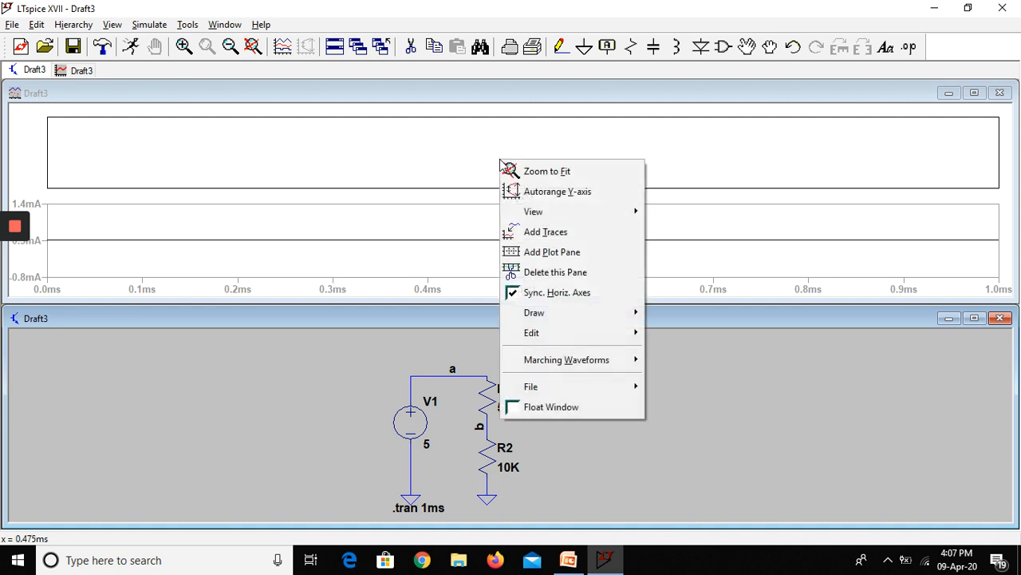
{"action": "left_click", "coordinate": [532, 232]}
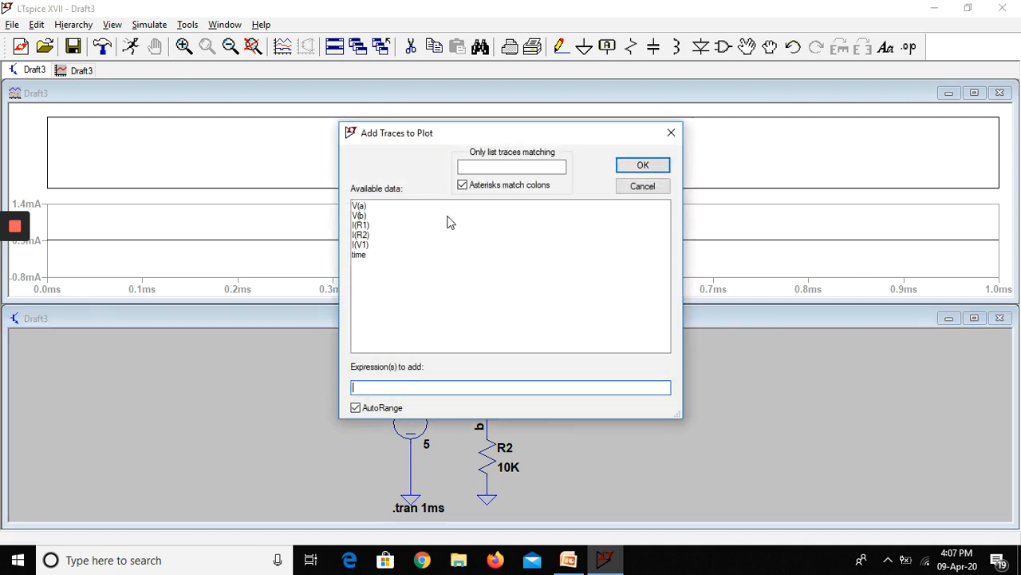
{"action": "left_click", "coordinate": [363, 216]}
{"action": "left_click", "coordinate": [635, 165]}
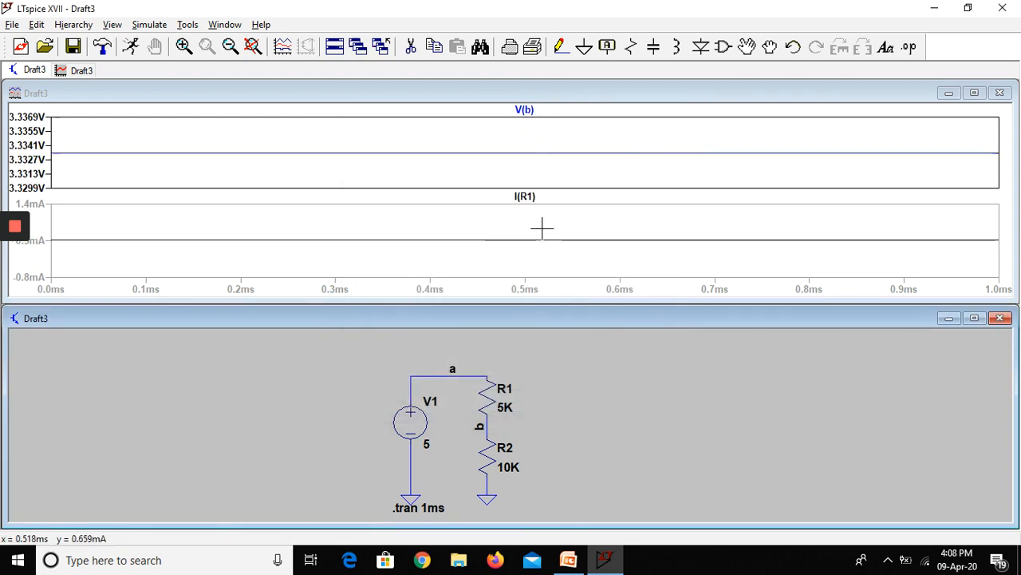
Delete the V(b) trace and remove its empty plot pane.
{"action": "right_click", "coordinate": [534, 129]}
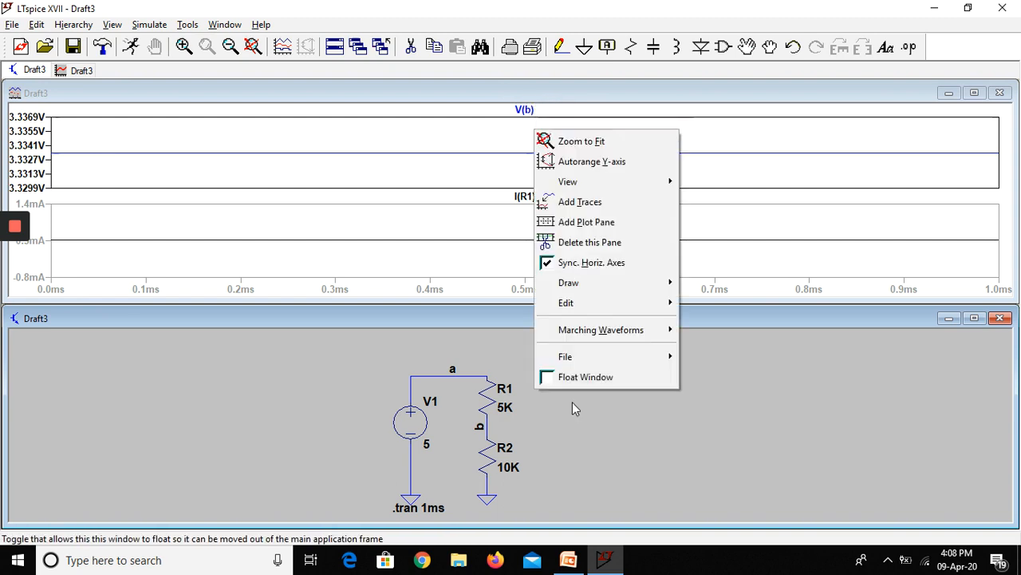
{"action": "right_click", "coordinate": [530, 113]}
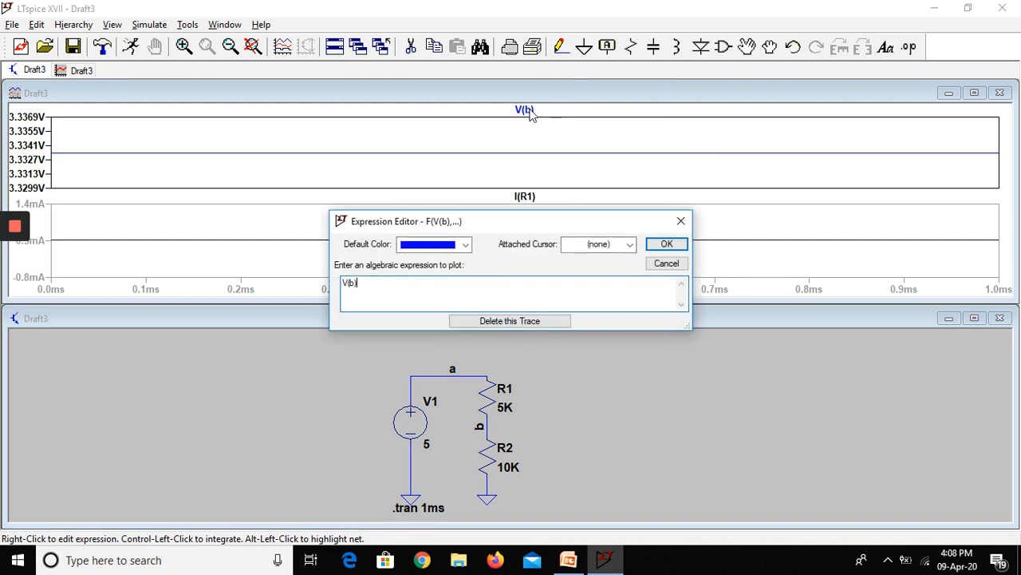
{"action": "left_click", "coordinate": [533, 322]}
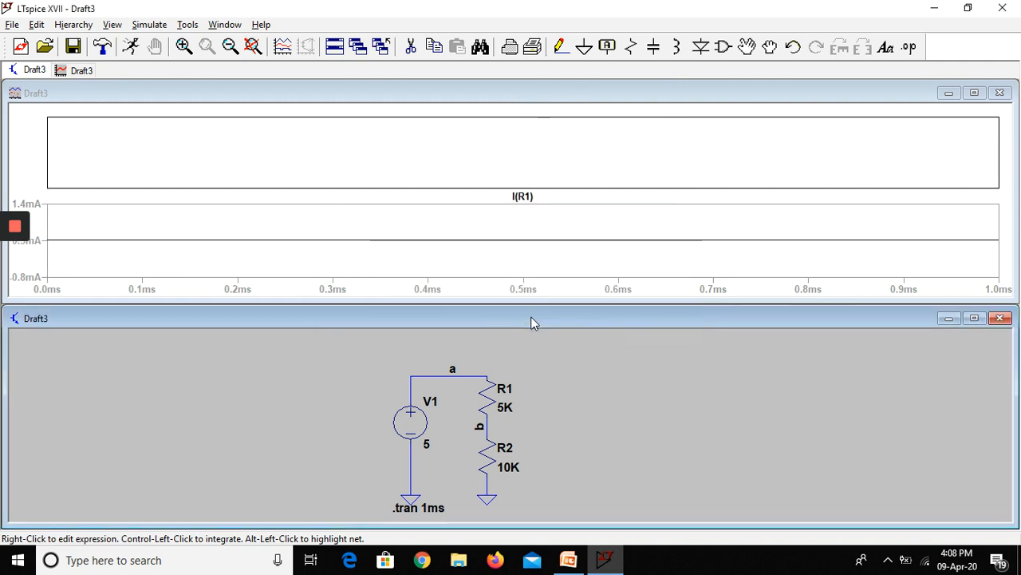
{"action": "right_click", "coordinate": [533, 160]}
{"action": "left_click", "coordinate": [569, 274]}
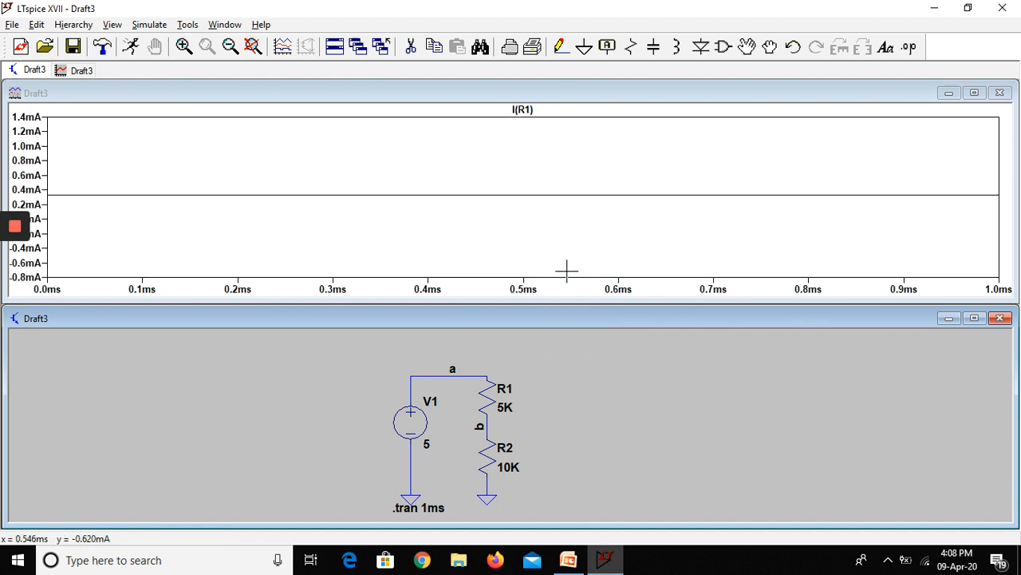
Add a power trace to the waveform plot using the expression V(a)*I(R1).
{"action": "right_click", "coordinate": [506, 142]}
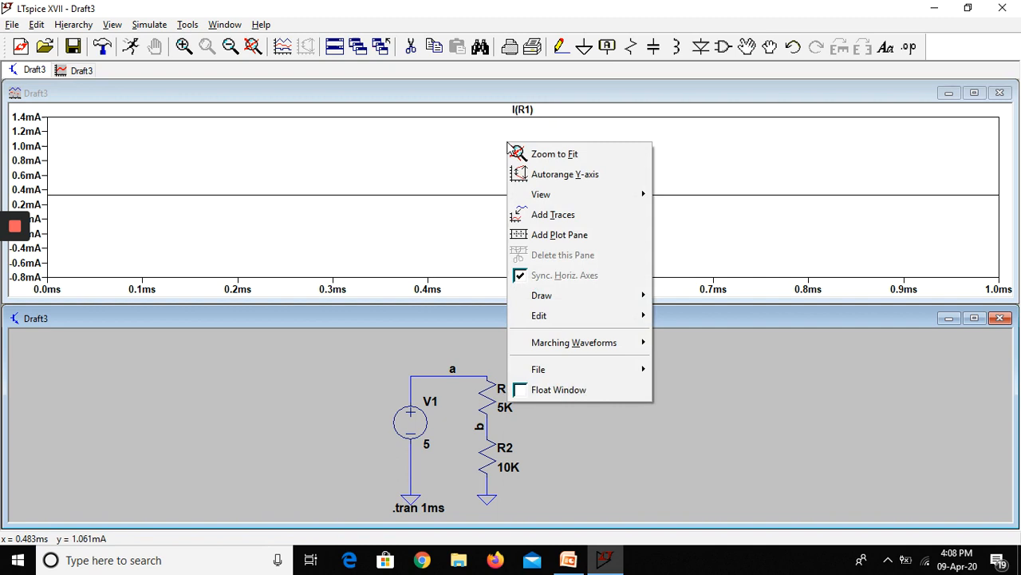
{"action": "left_click", "coordinate": [578, 223]}
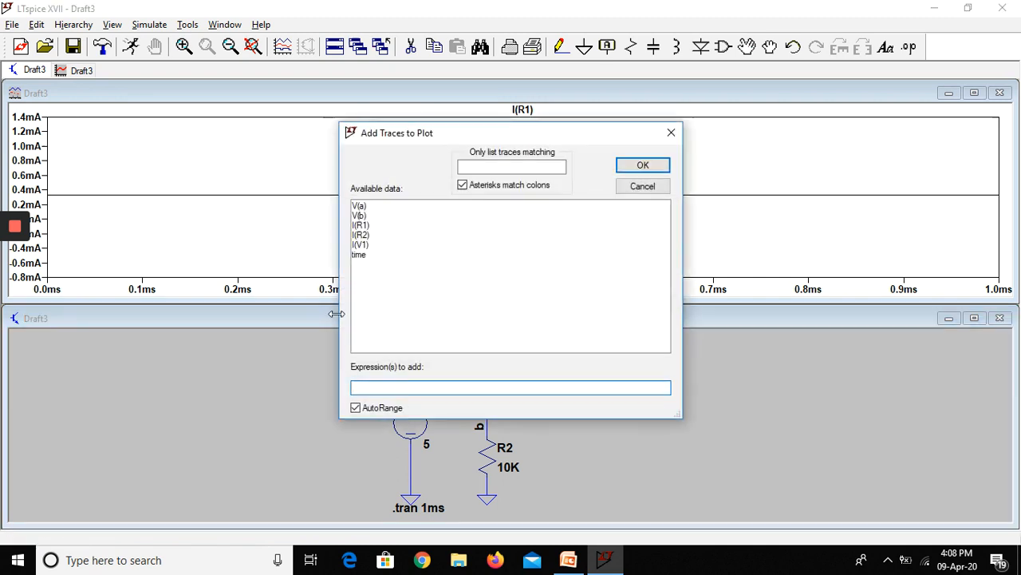
{"action": "left_click", "coordinate": [360, 208]}
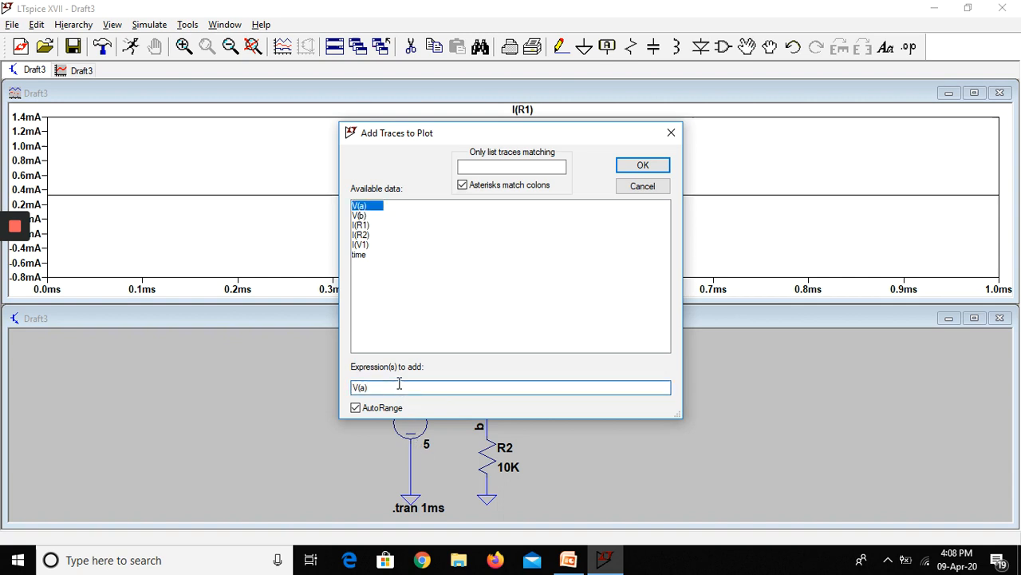
{"action": "type", "text": "*"}
{"action": "left_click", "coordinate": [360, 226]}
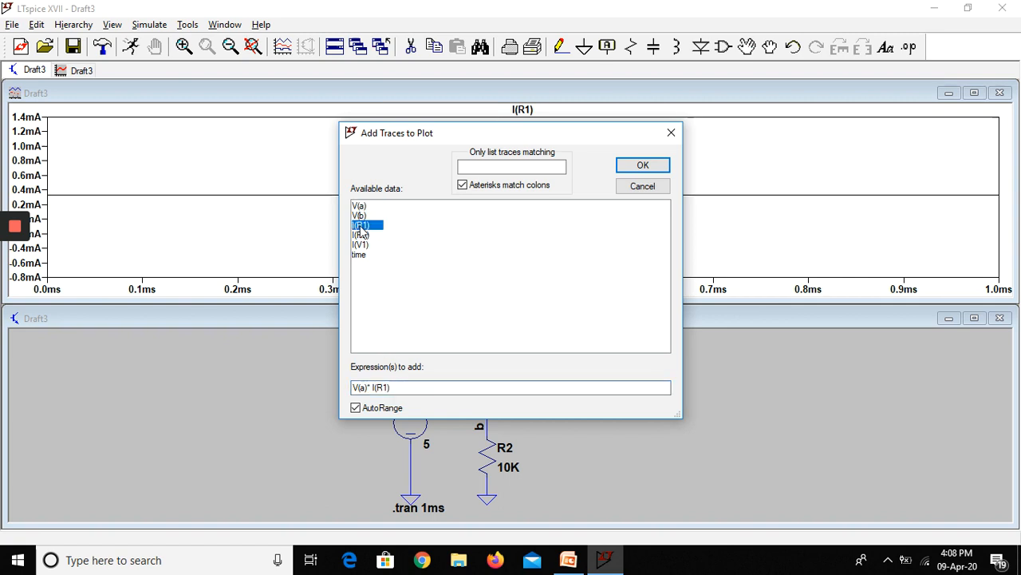
{"action": "left_click", "coordinate": [643, 166]}
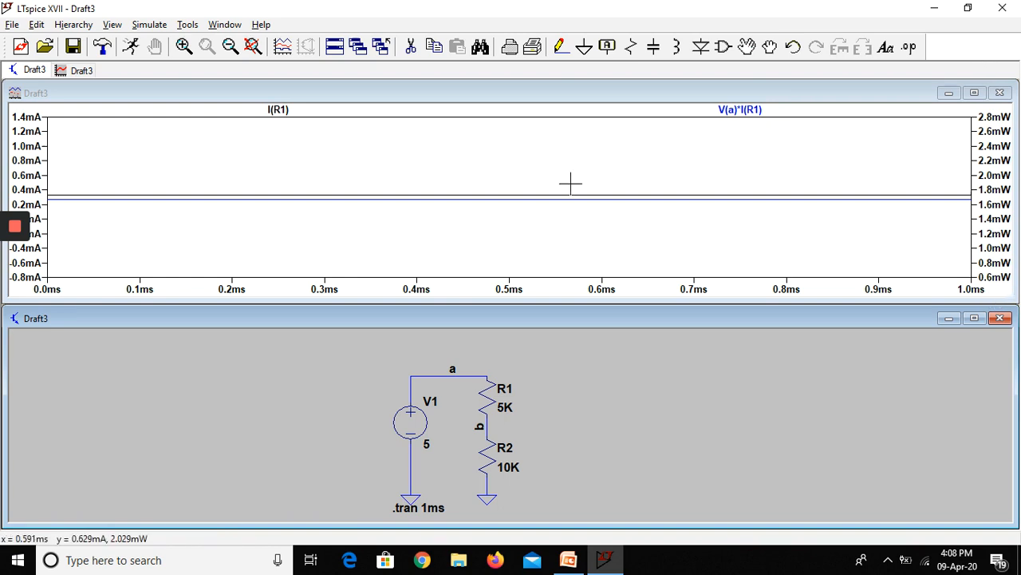
Add a trace of the voltage across R1 to the plot using the expression V(a)-V(b).
{"action": "right_click", "coordinate": [518, 160]}
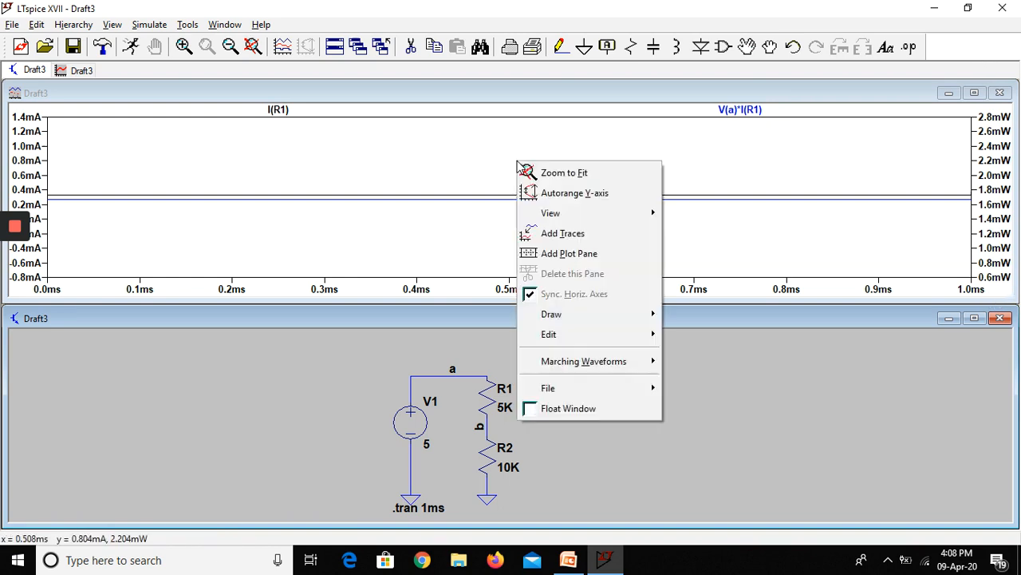
{"action": "left_click", "coordinate": [570, 244]}
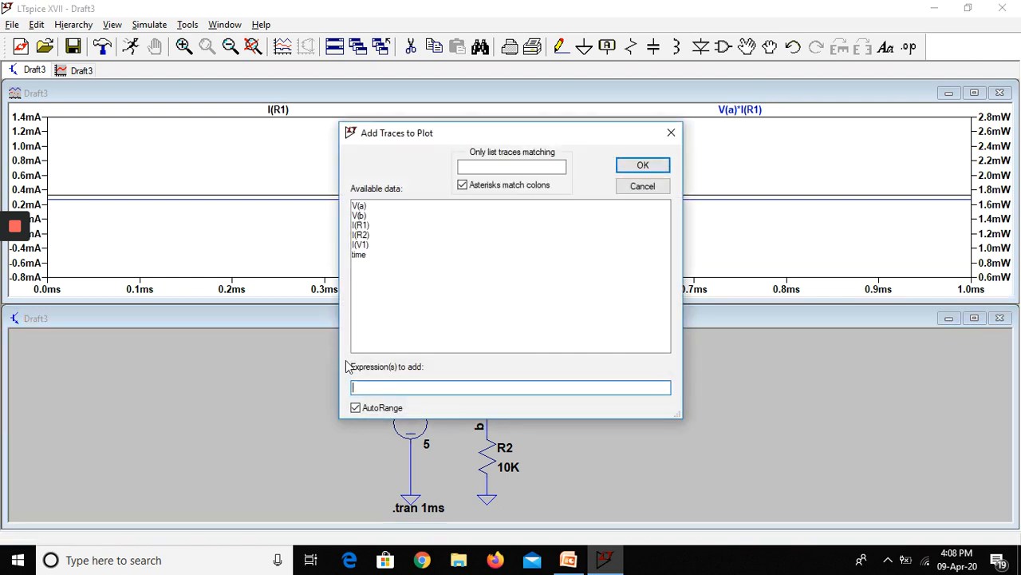
{"action": "left_click", "coordinate": [361, 206]}
{"action": "left_click", "coordinate": [382, 390]}
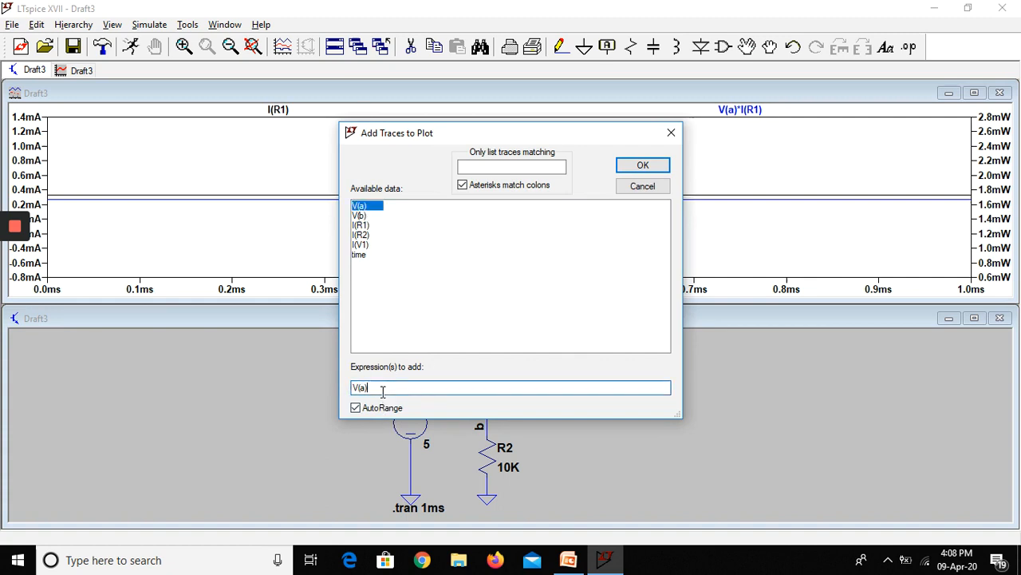
{"action": "type", "text": "-"}
{"action": "left_click", "coordinate": [361, 215]}
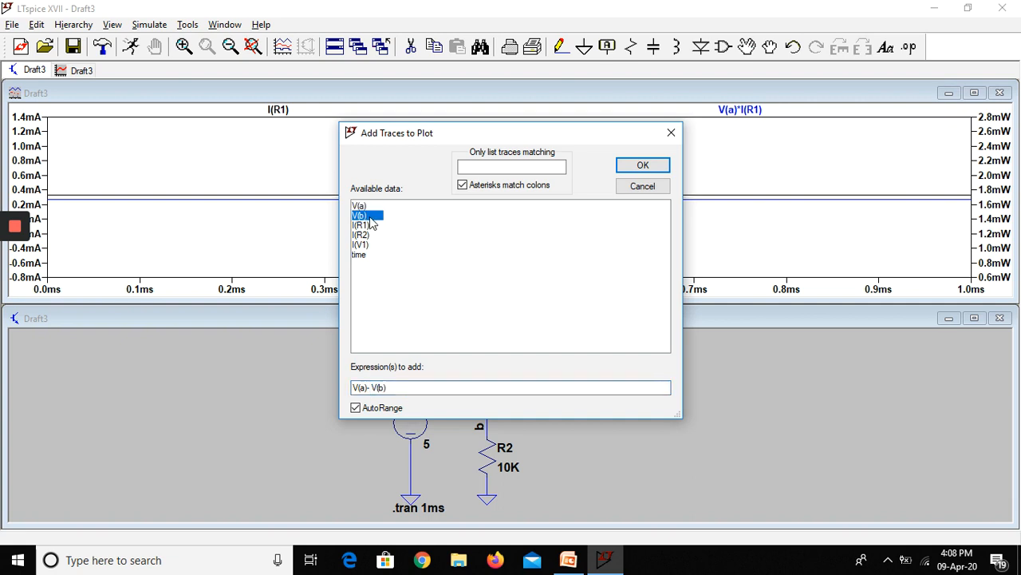
{"action": "left_click", "coordinate": [643, 164]}
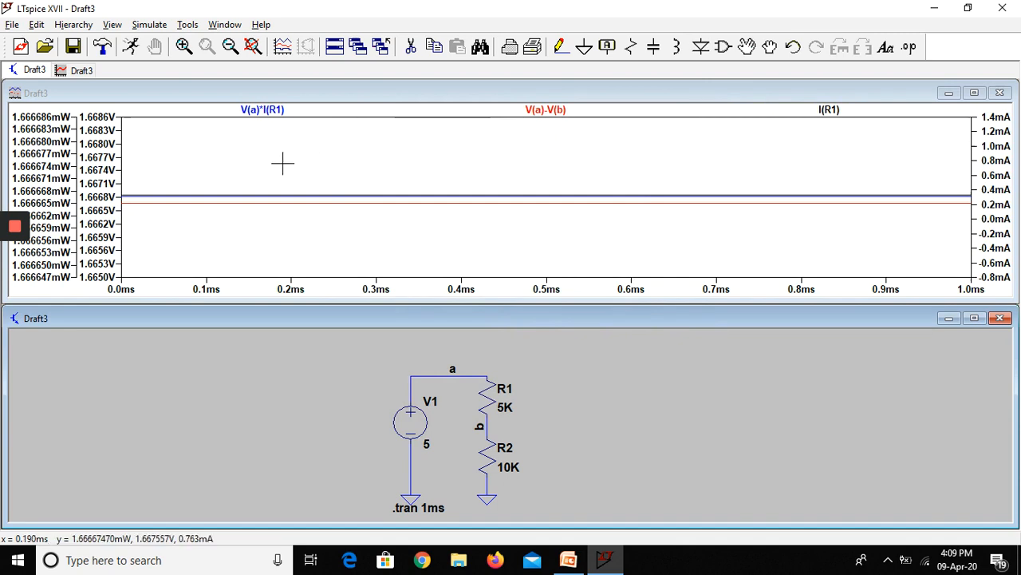
Attach the 1st cursor to the V(a)-V(b) trace and read its voltage at the cursor.
{"action": "right_click", "coordinate": [554, 112]}
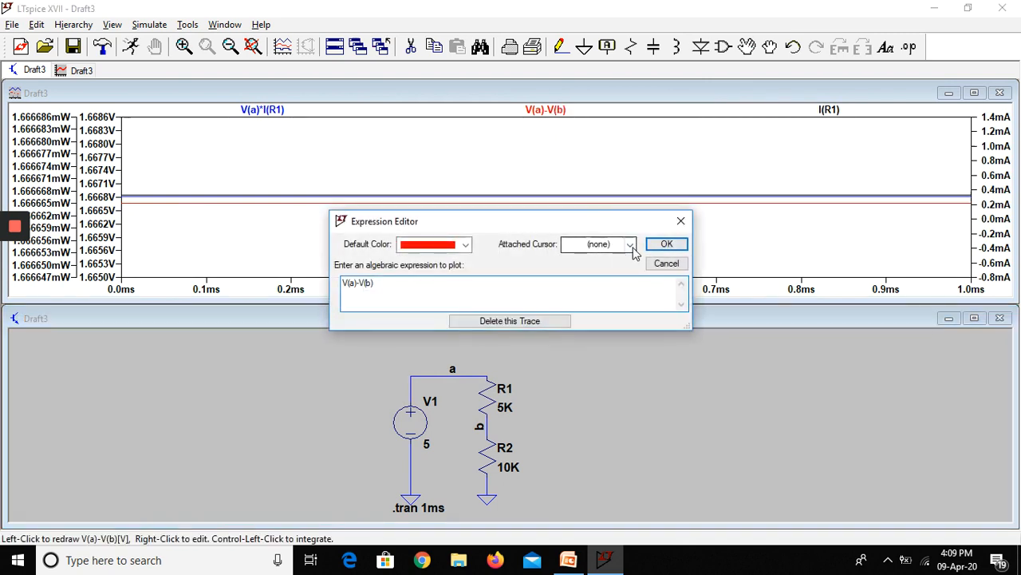
{"action": "left_click", "coordinate": [598, 245]}
{"action": "left_click", "coordinate": [630, 269]}
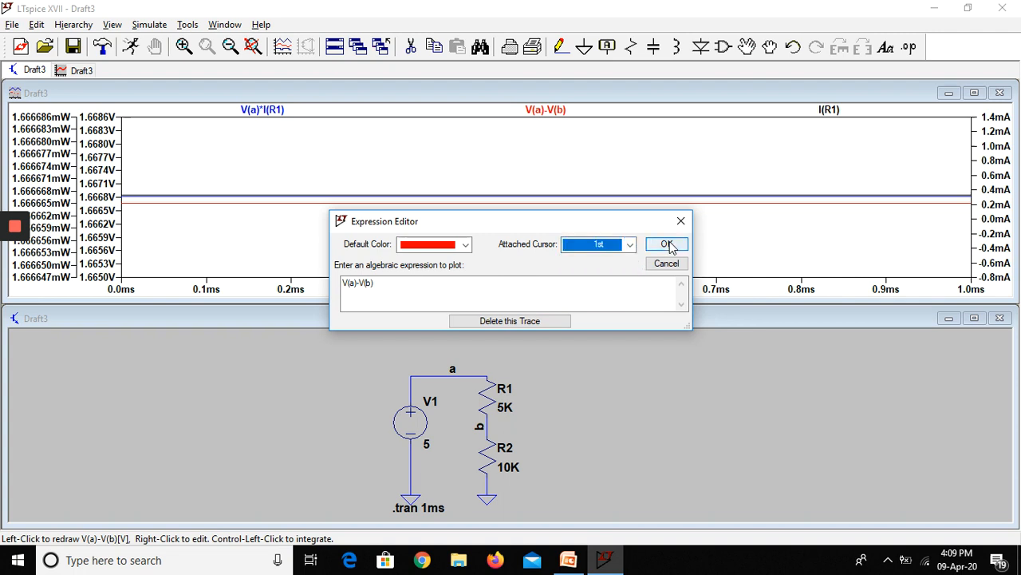
{"action": "left_click", "coordinate": [669, 244]}
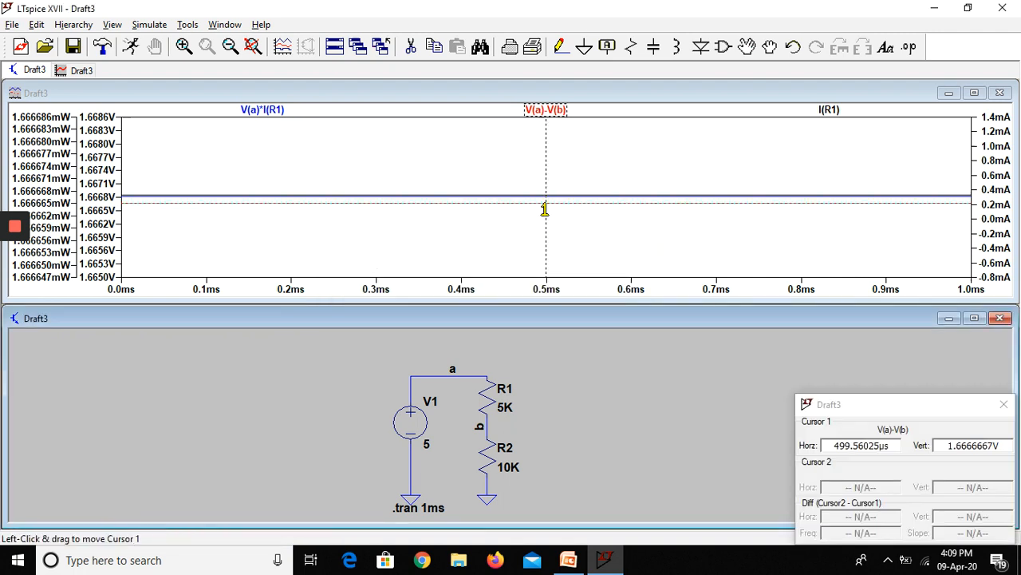
{"action": "left_click", "coordinate": [545, 207]}
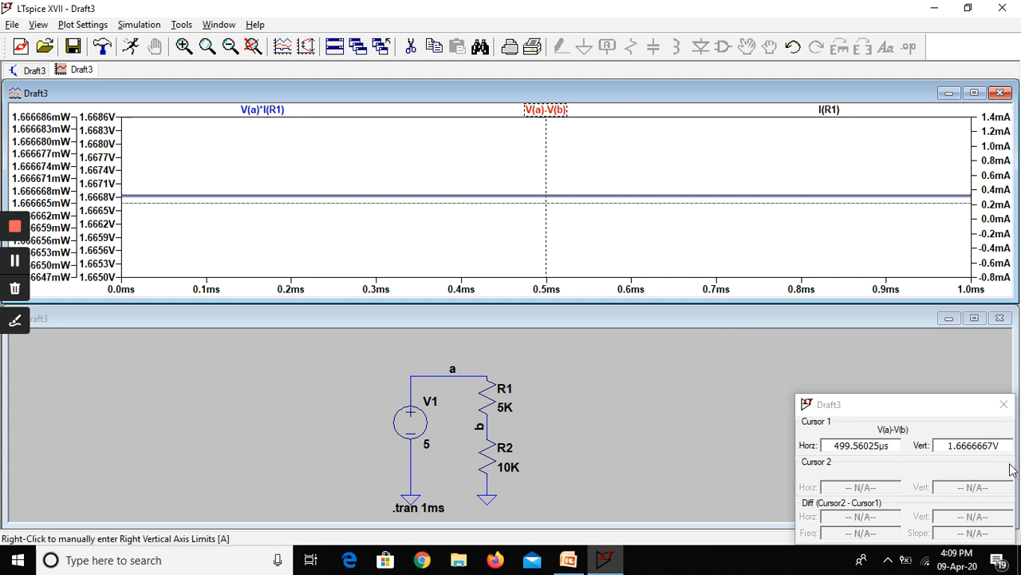
Close the cursor readout and the waveform window, and maximize the schematic window.
{"action": "left_click", "coordinate": [1002, 404]}
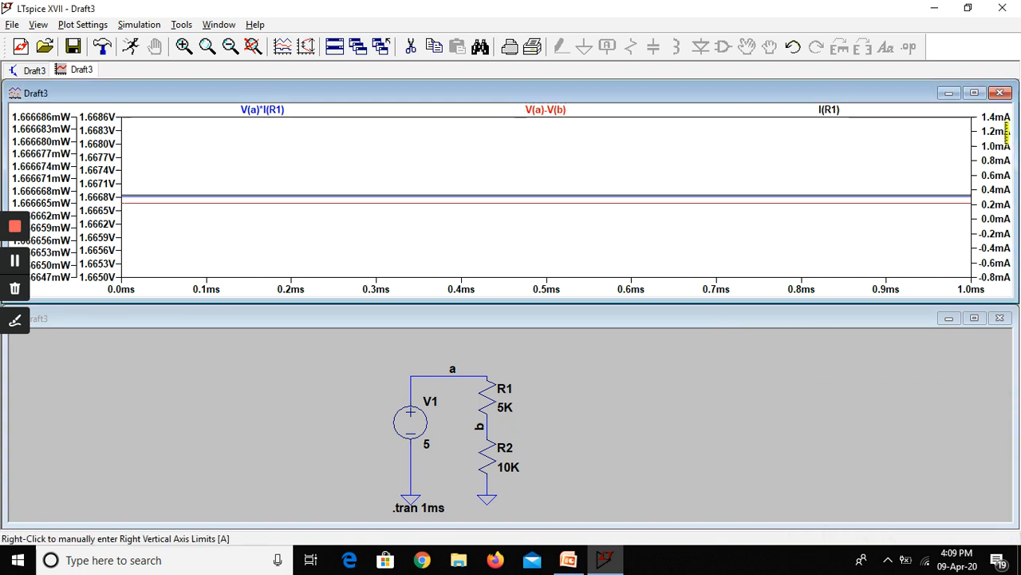
{"action": "left_click", "coordinate": [1000, 93]}
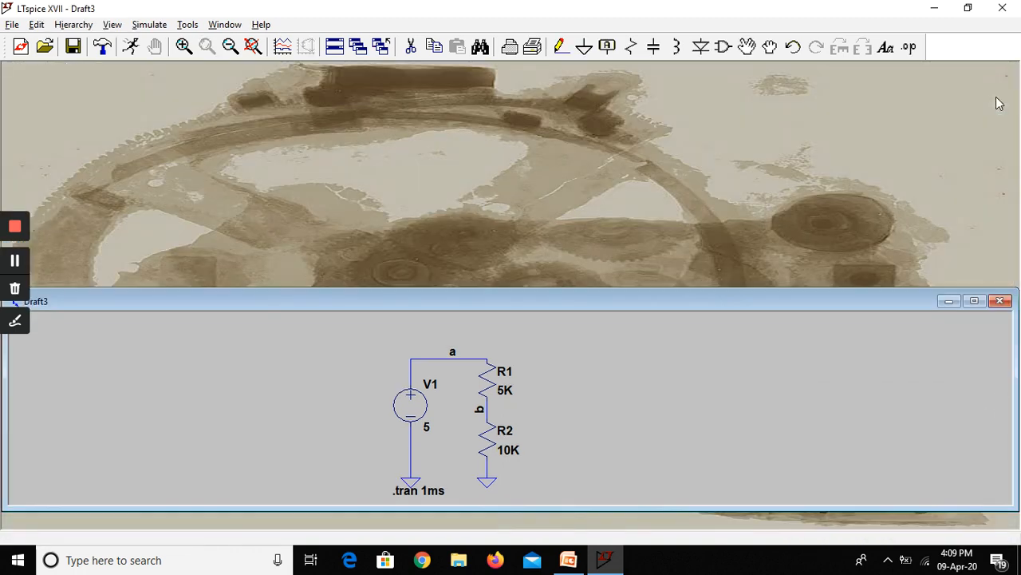
{"action": "left_click", "coordinate": [971, 301]}
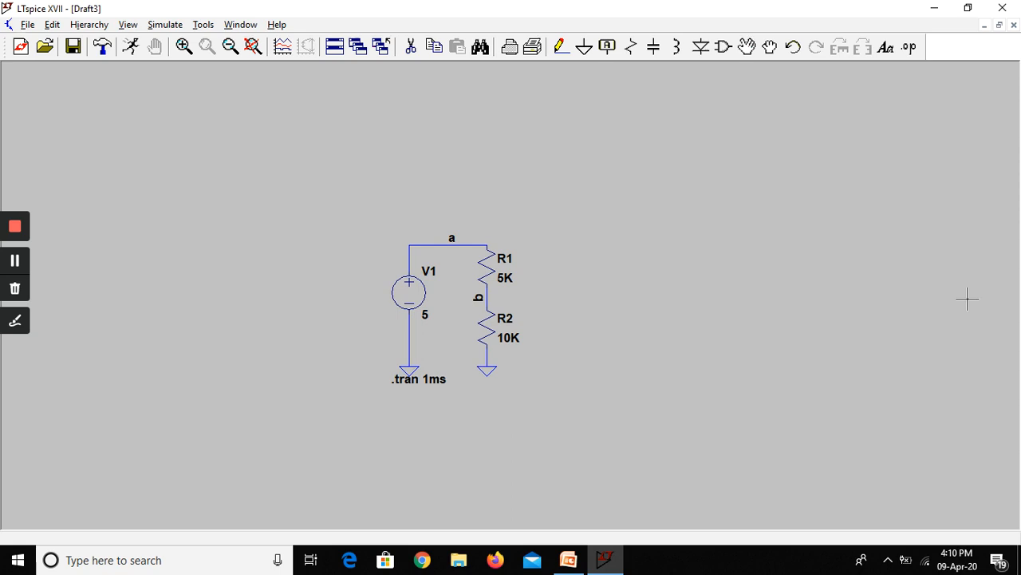
Switch to the PowerPoint slide show about downloading and installing LTspice.
{"action": "left_click", "coordinate": [566, 561]}
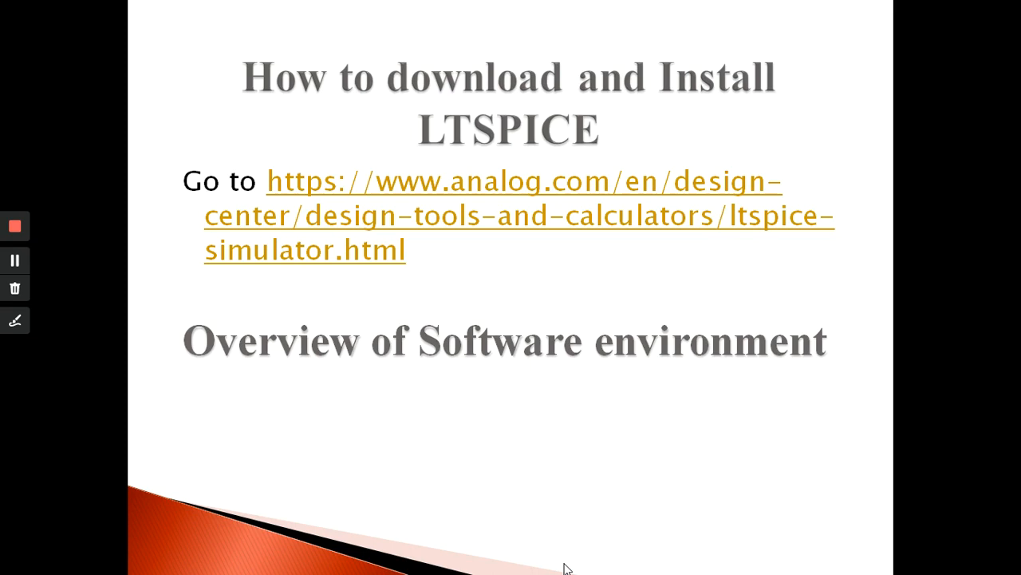